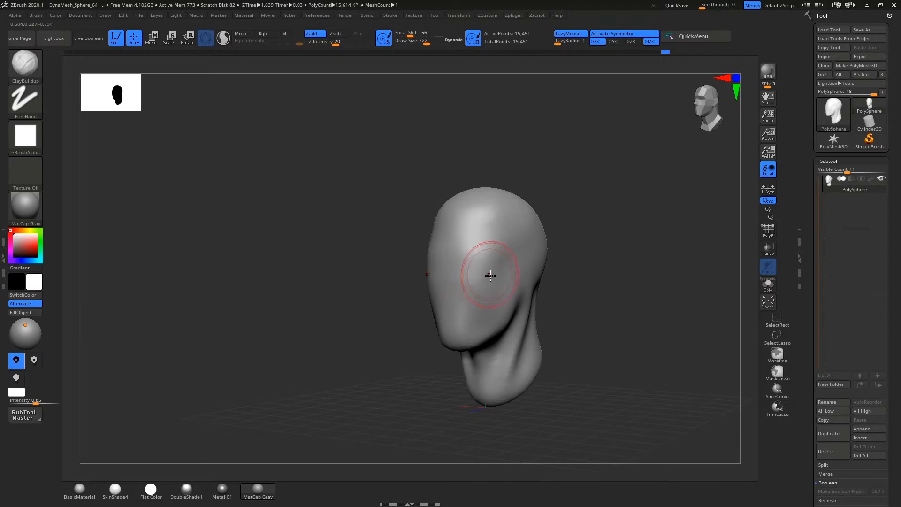
- Examine the existing head and neck form from the front and three-quarter angles
{"action": "right_click_drag", "start_coordinate": [484, 266], "coordinate": [486, 297], "text": "ctrl"}
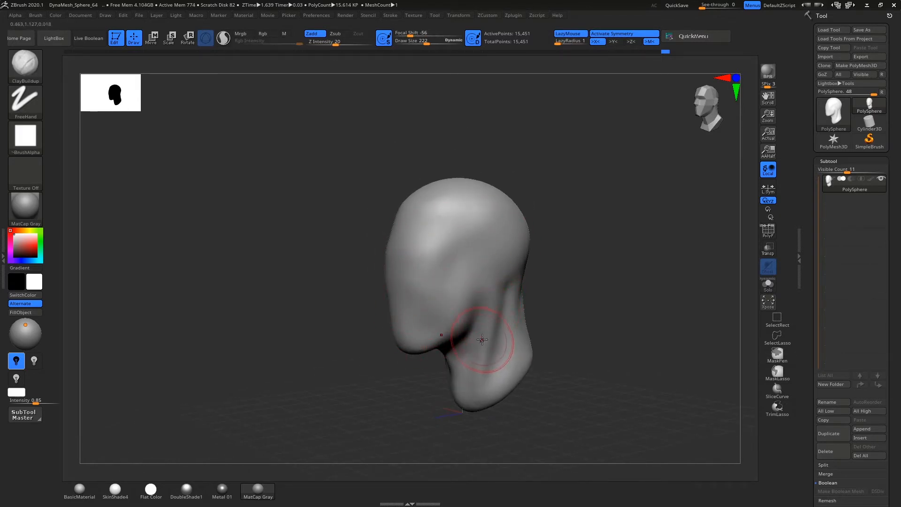
{"action": "mouse_move", "coordinate": [482, 338]}
{"action": "right_mouse_down"}
{"action": "mouse_move", "coordinate": [529, 333]}
{"action": "mouse_move", "coordinate": [447, 321]}
{"action": "mouse_move", "coordinate": [436, 303]}
{"action": "mouse_move", "coordinate": [516, 309]}
{"action": "mouse_move", "coordinate": [488, 309]}
{"action": "right_mouse_up"}
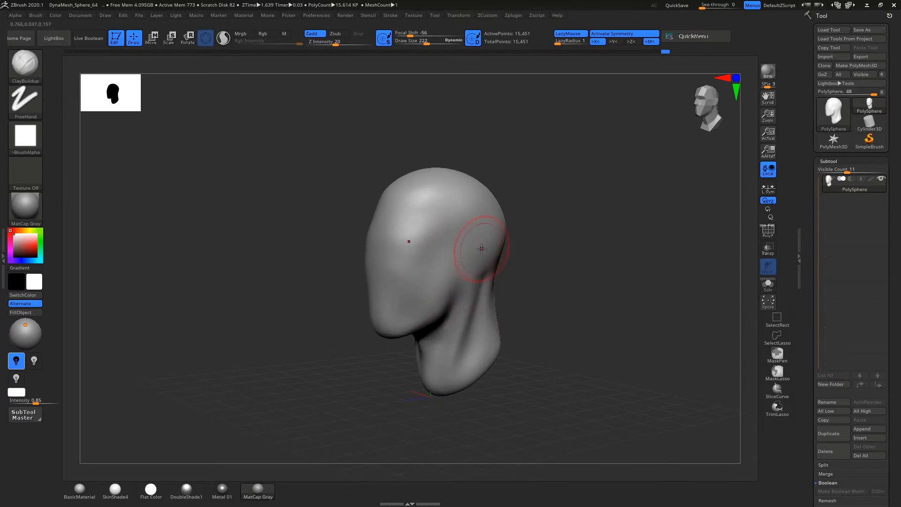
{"action": "right_click_drag", "start_coordinate": [498, 288], "coordinate": [510, 297]}
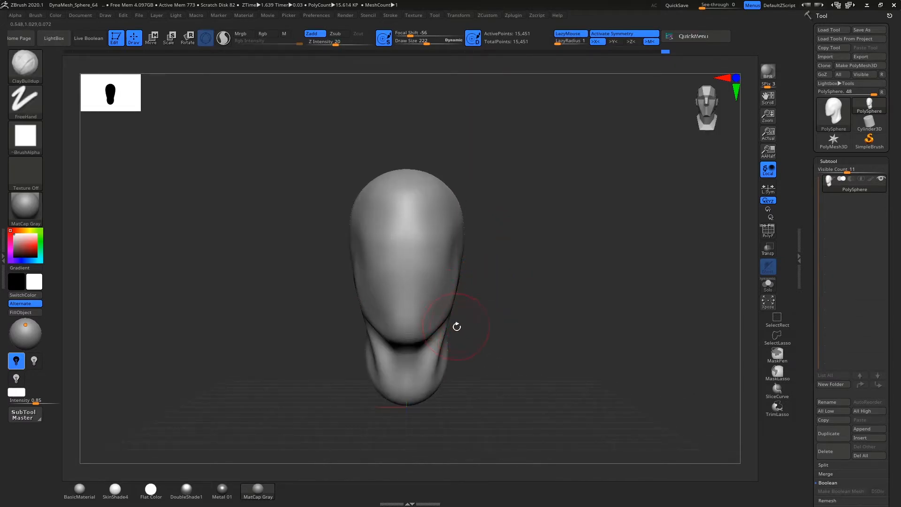
{"action": "mouse_move", "coordinate": [436, 314]}
{"action": "right_mouse_down"}
{"action": "mouse_move", "coordinate": [499, 302]}
{"action": "mouse_move", "coordinate": [472, 308]}
{"action": "mouse_move", "coordinate": [553, 312]}
{"action": "mouse_move", "coordinate": [519, 319]}
{"action": "mouse_move", "coordinate": [536, 316]}
{"action": "mouse_move", "coordinate": [537, 305]}
{"action": "right_mouse_up"}
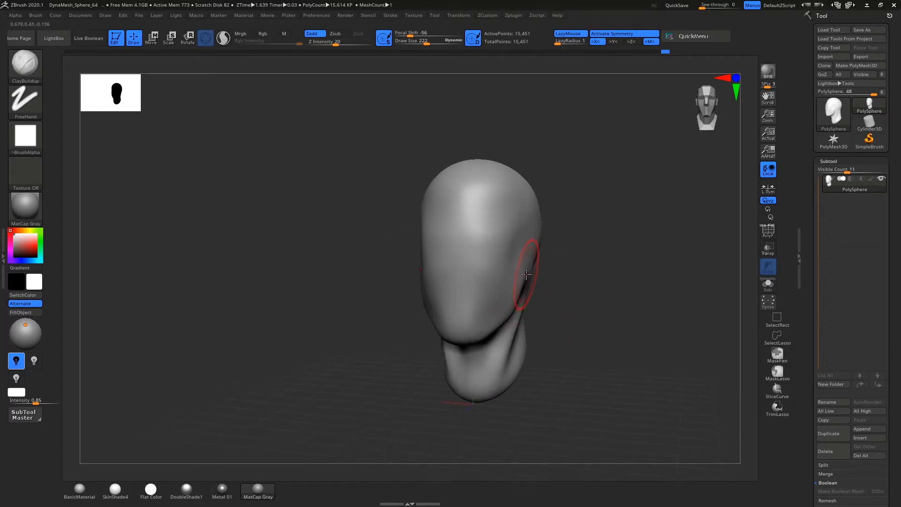
- Switch from ClayBuildup to the Move brush with the head shown in three-quarter view
{"action": "key", "text": "b"}
{"action": "key", "text": "m"}
{"action": "key", "text": "v"}
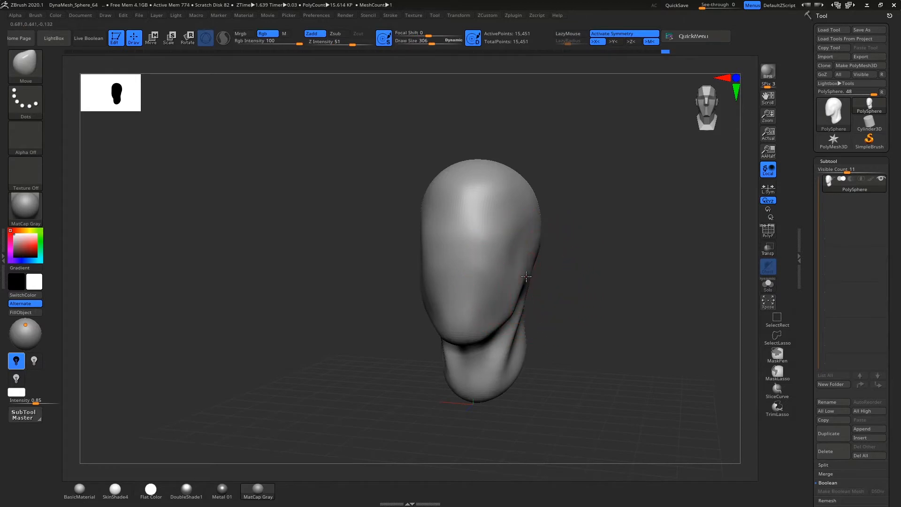
{"action": "mouse_move", "coordinate": [523, 277]}
{"action": "right_mouse_down"}
{"action": "mouse_move", "coordinate": [492, 276]}
{"action": "mouse_move", "coordinate": [525, 275]}
{"action": "mouse_move", "coordinate": [493, 326]}
{"action": "mouse_move", "coordinate": [493, 279]}
{"action": "right_mouse_up"}
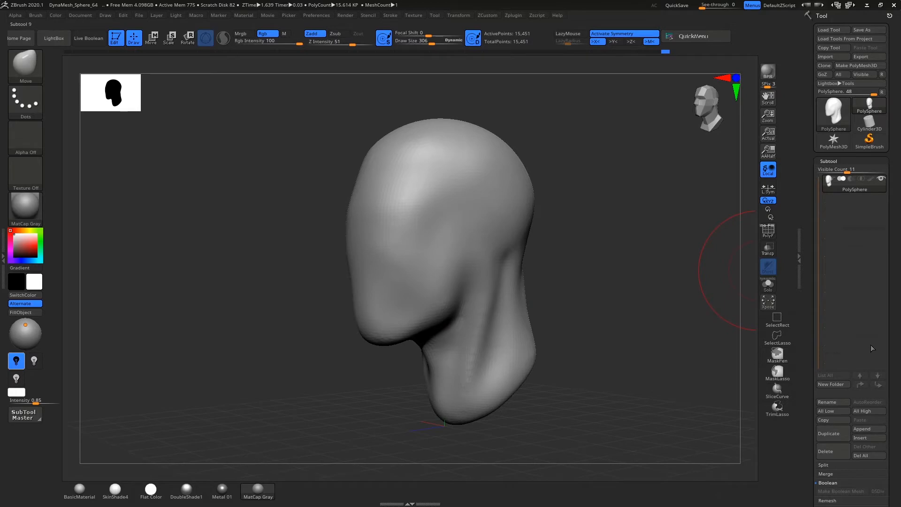
- Append a Sphere3D as a new subtool and make it the active one
{"action": "left_click", "coordinate": [861, 429]}
{"action": "left_click", "coordinate": [619, 346]}
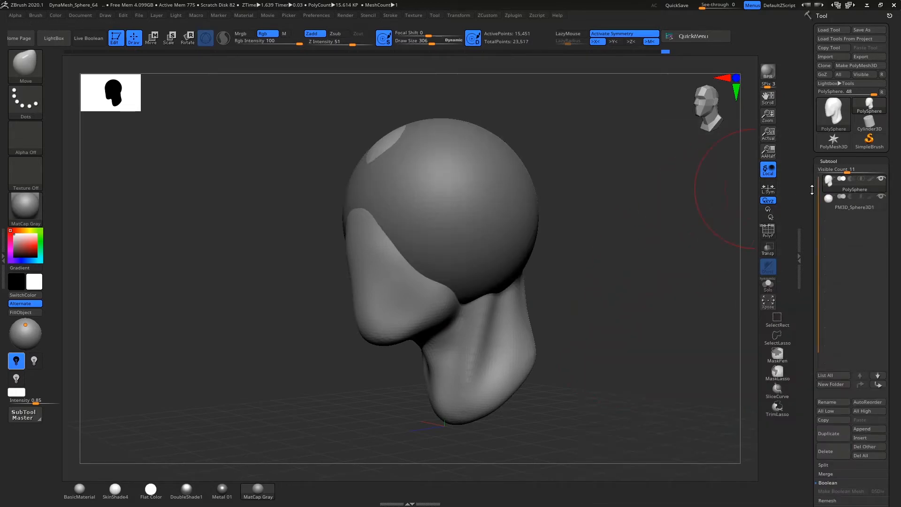
{"action": "left_click", "coordinate": [848, 209]}
{"action": "right_click_drag", "start_coordinate": [480, 237], "coordinate": [446, 257], "text": "alt"}
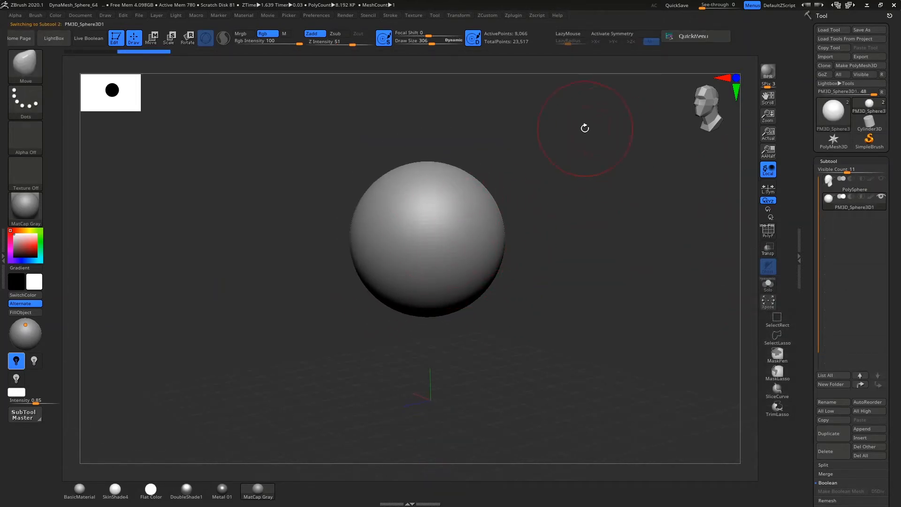
- Turn on X symmetry and pull the sphere's lower front down into a face and jaw with the Move brush, raising its draw size to 603
{"action": "key", "text": "x"}
{"action": "right_click_drag", "start_coordinate": [413, 271], "coordinate": [466, 271], "text": "alt"}
{"action": "right_click_drag", "start_coordinate": [465, 270], "coordinate": [445, 260]}
{"action": "key", "text": "s"}
{"action": "left_click_drag", "start_coordinate": [444, 270], "coordinate": [456, 268]}
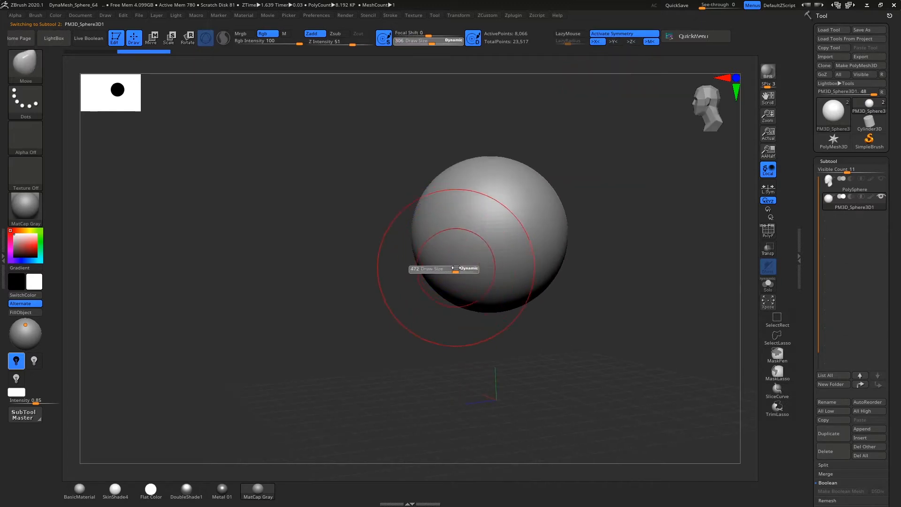
{"action": "mouse_move", "coordinate": [457, 269]}
{"action": "right_mouse_down", "text": "alt"}
{"action": "mouse_move", "coordinate": [471, 272]}
{"action": "mouse_move", "coordinate": [464, 268]}
{"action": "right_mouse_up", "text": "alt"}
{"action": "mouse_move", "coordinate": [452, 290]}
{"action": "left_mouse_down"}
{"action": "mouse_move", "coordinate": [433, 338]}
{"action": "mouse_move", "coordinate": [458, 317]}
{"action": "mouse_move", "coordinate": [449, 331]}
{"action": "left_mouse_up"}
{"action": "key", "text": "s"}
{"action": "mouse_move", "coordinate": [460, 316]}
{"action": "right_mouse_down", "text": "alt"}
{"action": "mouse_move", "coordinate": [480, 296]}
{"action": "mouse_move", "coordinate": [474, 315]}
{"action": "right_mouse_up", "text": "alt"}
{"action": "right_click_drag", "start_coordinate": [544, 284], "coordinate": [534, 291], "text": "alt"}
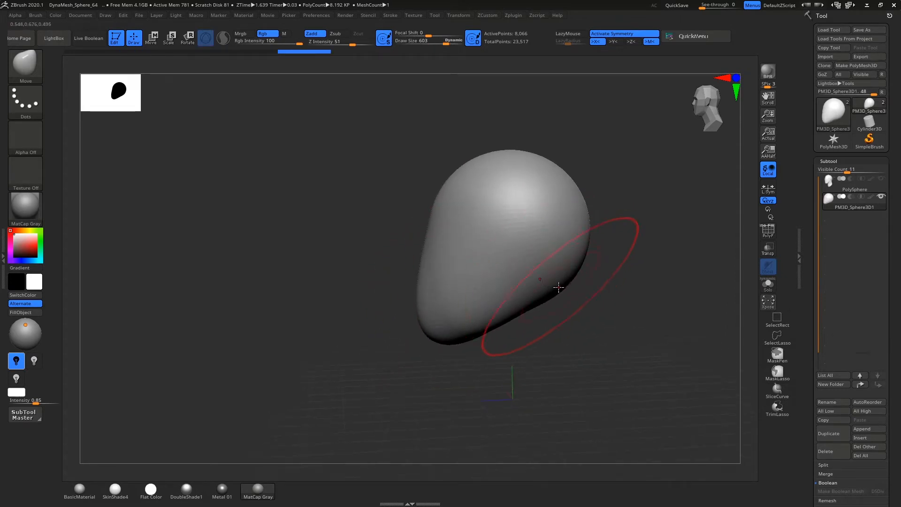
- Push the underside behind the jaw upward and narrow the head's sides with the Move brush
{"action": "mouse_move", "coordinate": [548, 299]}
{"action": "left_mouse_down"}
{"action": "mouse_move", "coordinate": [515, 287]}
{"action": "mouse_move", "coordinate": [529, 266]}
{"action": "left_mouse_up"}
{"action": "right_click_drag", "start_coordinate": [499, 298], "coordinate": [528, 297]}
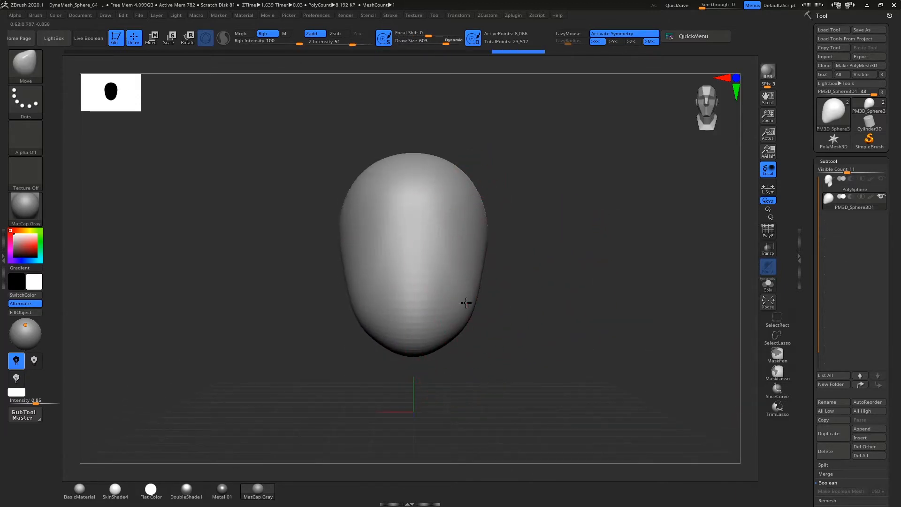
{"action": "key", "text": "ctrl+z"}
{"action": "left_click_drag", "start_coordinate": [501, 226], "coordinate": [493, 225]}
{"action": "mouse_move", "coordinate": [498, 268]}
{"action": "right_mouse_down"}
{"action": "mouse_move", "coordinate": [446, 273]}
{"action": "mouse_move", "coordinate": [491, 221]}
{"action": "right_mouse_up"}
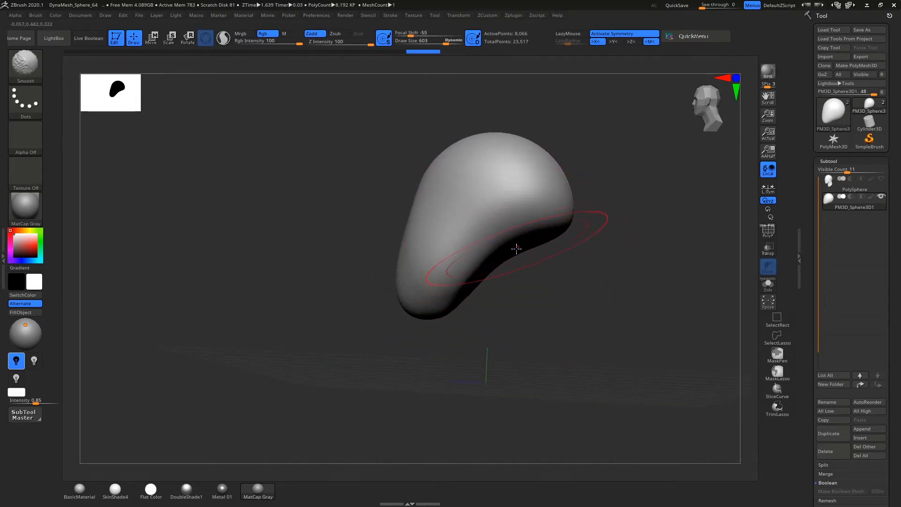
- Pull a neck down from the underside of the head with the SnakeHook brush at draw size 493
{"action": "key", "text": "b"}
{"action": "key", "text": "s"}
{"action": "key", "text": "h"}
{"action": "key", "text": "s"}
{"action": "left_click_drag", "start_coordinate": [507, 264], "coordinate": [516, 274]}
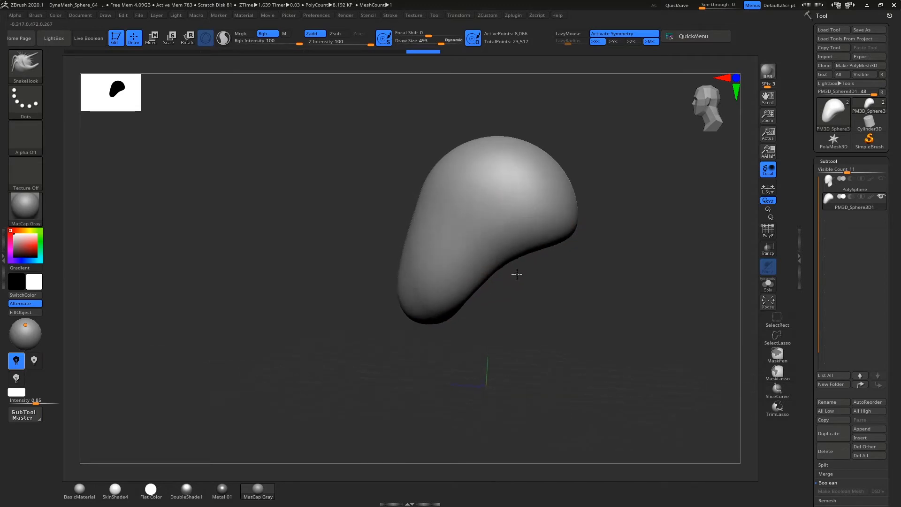
{"action": "mouse_move", "coordinate": [517, 273]}
{"action": "right_mouse_down"}
{"action": "mouse_move", "coordinate": [529, 257]}
{"action": "mouse_move", "coordinate": [521, 243]}
{"action": "right_mouse_up"}
{"action": "mouse_move", "coordinate": [522, 242]}
{"action": "left_mouse_down"}
{"action": "mouse_move", "coordinate": [526, 348]}
{"action": "mouse_move", "coordinate": [494, 374]}
{"action": "mouse_move", "coordinate": [548, 348]}
{"action": "left_mouse_up"}
{"action": "right_click_drag", "start_coordinate": [550, 365], "coordinate": [522, 371]}
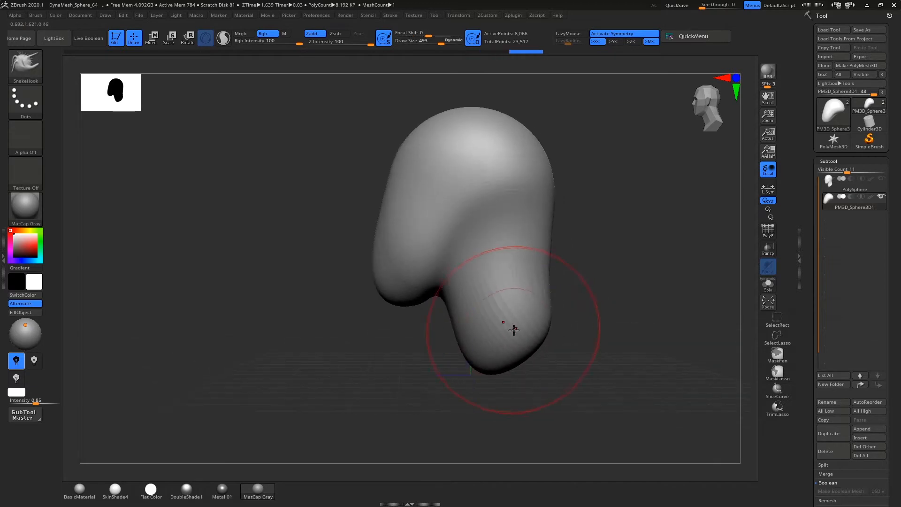
- Refine the neck base, nape and back of the skull in side view with the SnakeHook brush
{"action": "mouse_move", "coordinate": [514, 330]}
{"action": "left_mouse_down"}
{"action": "mouse_move", "coordinate": [540, 328]}
{"action": "mouse_move", "coordinate": [502, 360]}
{"action": "mouse_move", "coordinate": [483, 359]}
{"action": "mouse_move", "coordinate": [558, 313]}
{"action": "mouse_move", "coordinate": [546, 354]}
{"action": "mouse_move", "coordinate": [529, 346]}
{"action": "mouse_move", "coordinate": [538, 318]}
{"action": "left_mouse_up"}
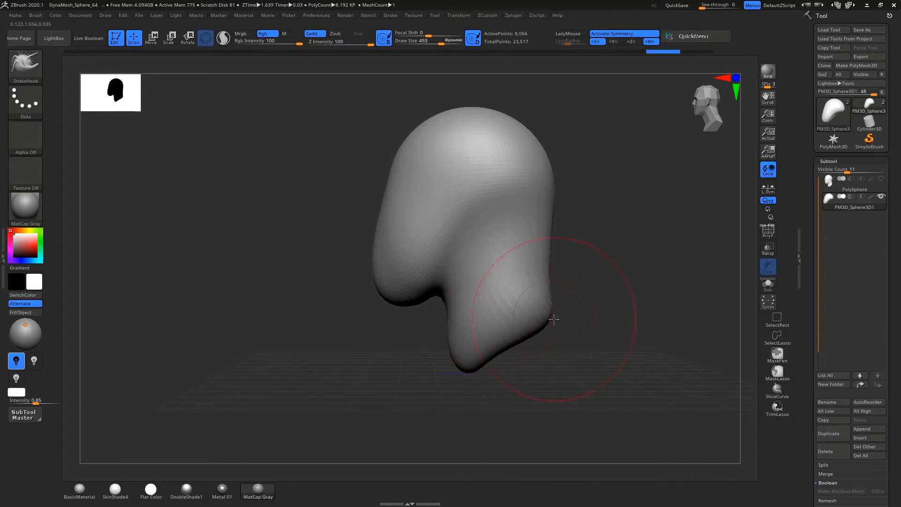
{"action": "left_click_drag", "start_coordinate": [541, 327], "coordinate": [541, 327]}
{"action": "left_click_drag", "start_coordinate": [483, 362], "coordinate": [485, 356]}
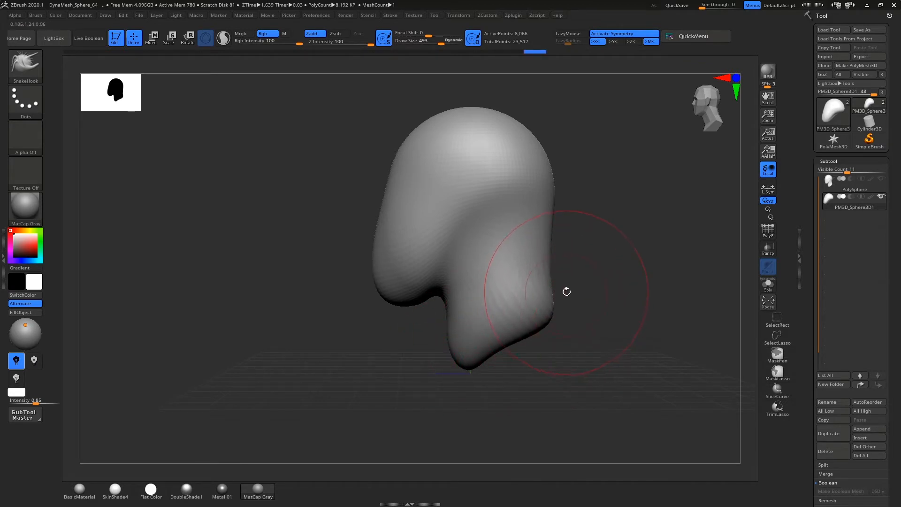
{"action": "left_click_drag", "start_coordinate": [549, 237], "coordinate": [547, 257]}
{"action": "left_click_drag", "start_coordinate": [545, 183], "coordinate": [553, 185]}
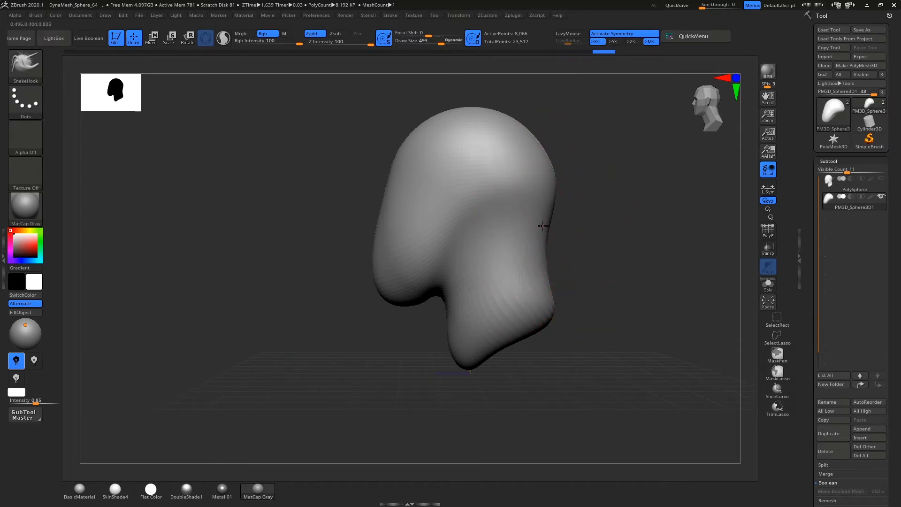
{"action": "left_click_drag", "start_coordinate": [533, 141], "coordinate": [535, 140]}
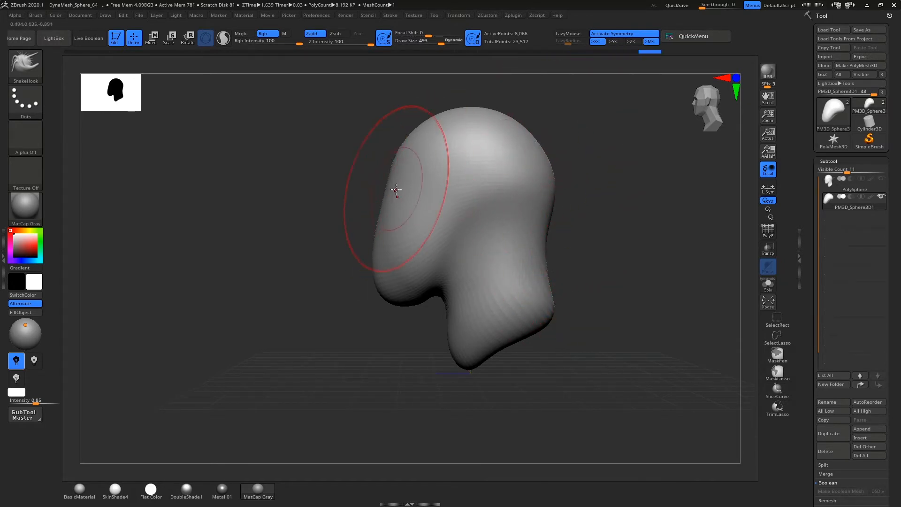
- Bring the forehead forward and straighten the face profile with the Move brush at draw size 614
{"action": "key", "text": "s"}
{"action": "key", "text": "b"}
{"action": "key", "text": "m"}
{"action": "key", "text": "v"}
{"action": "key", "text": "s"}
{"action": "left_click_drag", "start_coordinate": [394, 178], "coordinate": [384, 150]}
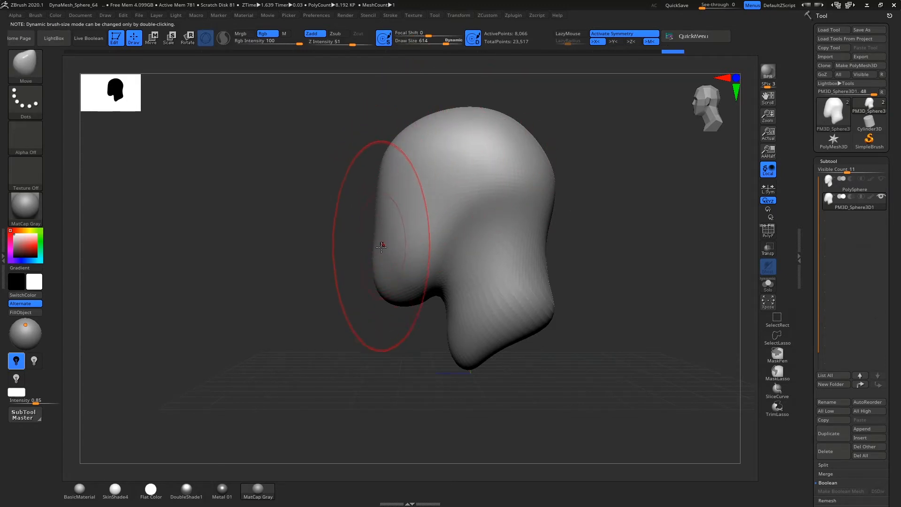
{"action": "left_click_drag", "start_coordinate": [382, 244], "coordinate": [380, 213]}
- Reduce the Move brush to draw size 472 and slim the jaw and neck from front and three-quarter views
{"action": "key", "text": "s"}
{"action": "mouse_move", "coordinate": [391, 162]}
{"action": "left_mouse_down", "text": "shift"}
{"action": "mouse_move", "coordinate": [375, 229]}
{"action": "mouse_move", "coordinate": [426, 222]}
{"action": "left_mouse_up", "text": "shift"}
{"action": "left_click_drag", "start_coordinate": [407, 255], "coordinate": [403, 256]}
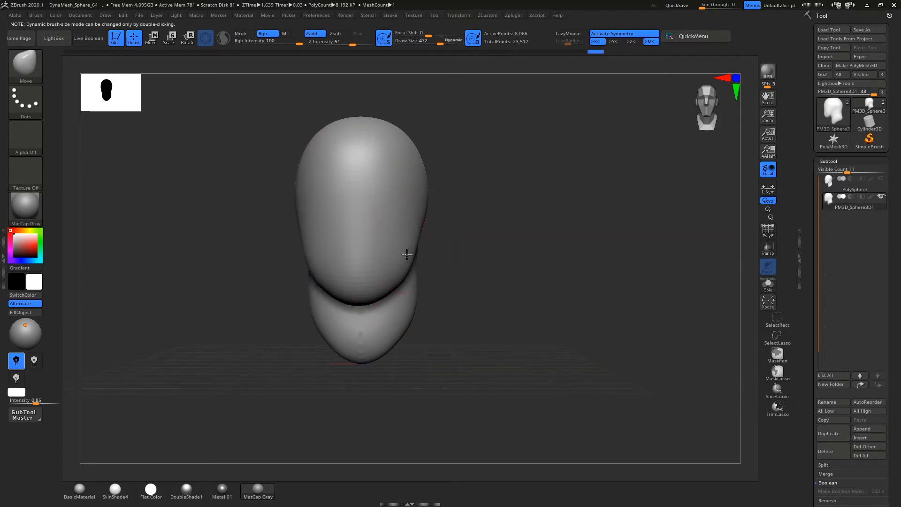
{"action": "mouse_move", "coordinate": [409, 274]}
{"action": "right_mouse_down", "text": "alt"}
{"action": "mouse_move", "coordinate": [414, 264]}
{"action": "mouse_move", "coordinate": [400, 268]}
{"action": "right_mouse_up", "text": "alt"}
{"action": "mouse_move", "coordinate": [442, 269]}
{"action": "left_mouse_down"}
{"action": "mouse_move", "coordinate": [434, 265]}
{"action": "mouse_move", "coordinate": [450, 281]}
{"action": "mouse_move", "coordinate": [443, 297]}
{"action": "left_mouse_up"}
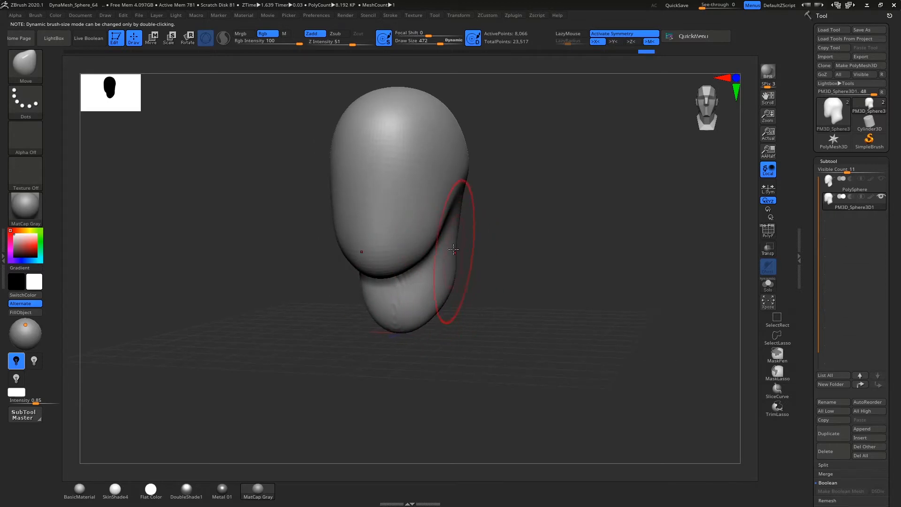
{"action": "mouse_move", "coordinate": [453, 250]}
{"action": "right_mouse_down"}
{"action": "mouse_move", "coordinate": [427, 243]}
{"action": "mouse_move", "coordinate": [440, 242]}
{"action": "right_mouse_up"}
{"action": "mouse_move", "coordinate": [440, 242]}
{"action": "right_mouse_down"}
{"action": "mouse_move", "coordinate": [441, 216]}
{"action": "mouse_move", "coordinate": [431, 229]}
{"action": "right_mouse_up"}
{"action": "left_click_drag", "start_coordinate": [449, 266], "coordinate": [445, 267]}
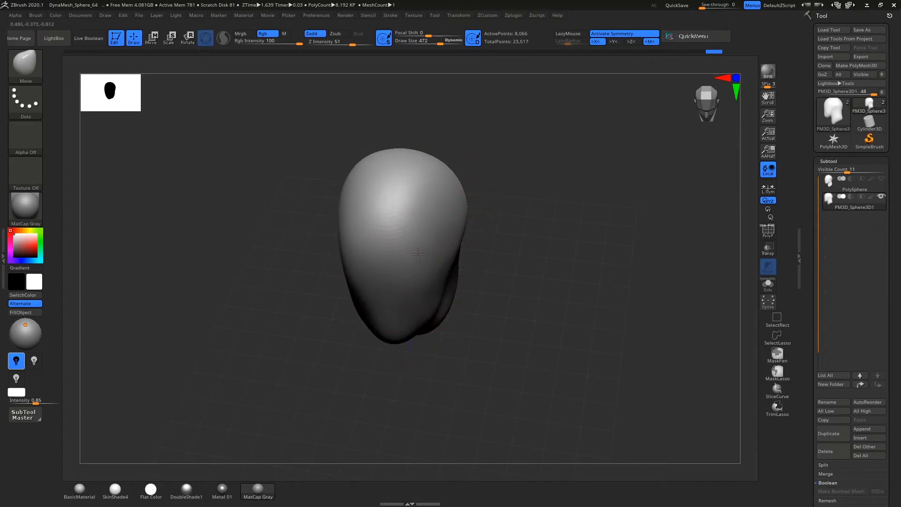
- Build up the jawline from the chin toward the ear with the ClayBuildup brush
{"action": "mouse_move", "coordinate": [418, 254]}
{"action": "right_mouse_down"}
{"action": "mouse_move", "coordinate": [400, 228]}
{"action": "mouse_move", "coordinate": [412, 243]}
{"action": "right_mouse_up"}
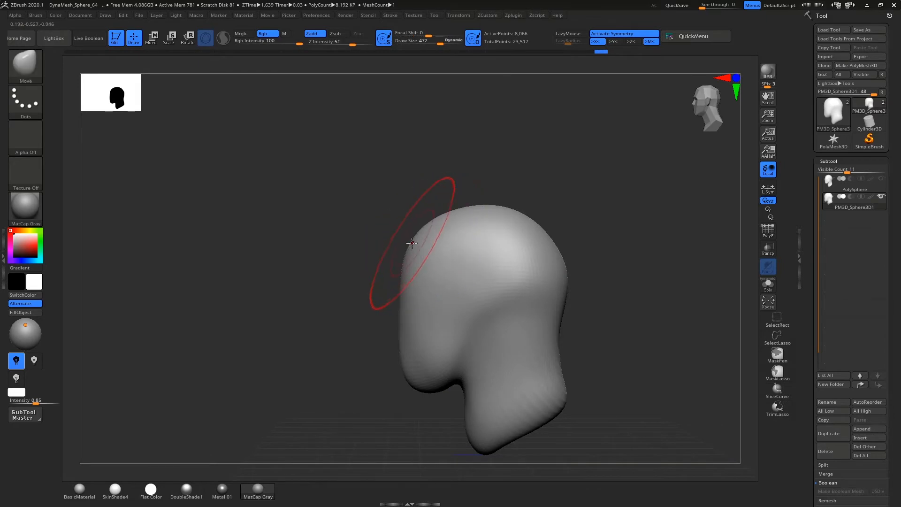
{"action": "mouse_move", "coordinate": [412, 301]}
{"action": "right_mouse_down"}
{"action": "mouse_move", "coordinate": [429, 306]}
{"action": "mouse_move", "coordinate": [457, 261]}
{"action": "mouse_move", "coordinate": [483, 251]}
{"action": "right_mouse_up"}
{"action": "key", "text": "shift"}
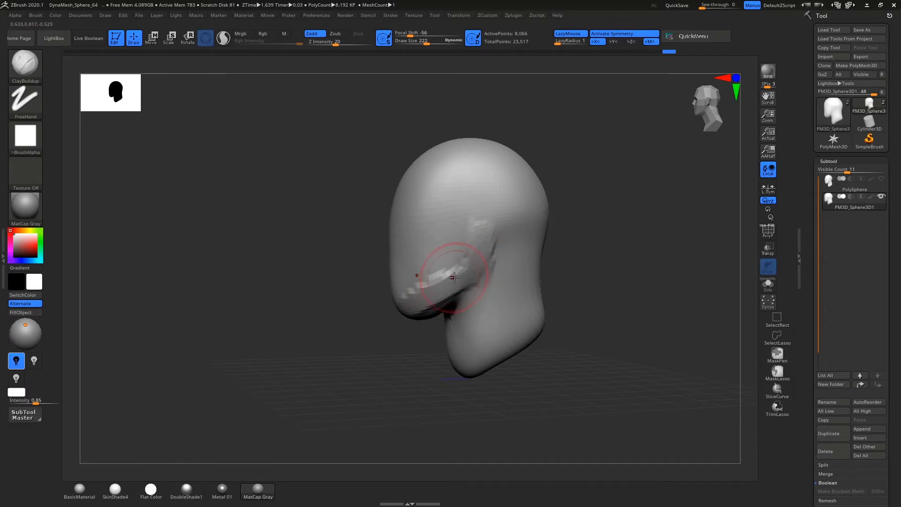
{"action": "mouse_move", "coordinate": [451, 288]}
{"action": "right_mouse_down"}
{"action": "mouse_move", "coordinate": [442, 284]}
{"action": "mouse_move", "coordinate": [462, 284]}
{"action": "mouse_move", "coordinate": [446, 318]}
{"action": "mouse_move", "coordinate": [459, 322]}
{"action": "mouse_move", "coordinate": [483, 297]}
{"action": "mouse_move", "coordinate": [479, 306]}
{"action": "mouse_move", "coordinate": [484, 276]}
{"action": "mouse_move", "coordinate": [477, 307]}
{"action": "right_mouse_up"}
- Reshape the jaw and overall head proportions with the Move brush at draw size 763
{"action": "key", "text": "b"}
{"action": "key", "text": "m"}
{"action": "key", "text": "v"}
{"action": "key", "text": "s"}
{"action": "left_click_drag", "start_coordinate": [444, 291], "coordinate": [471, 290]}
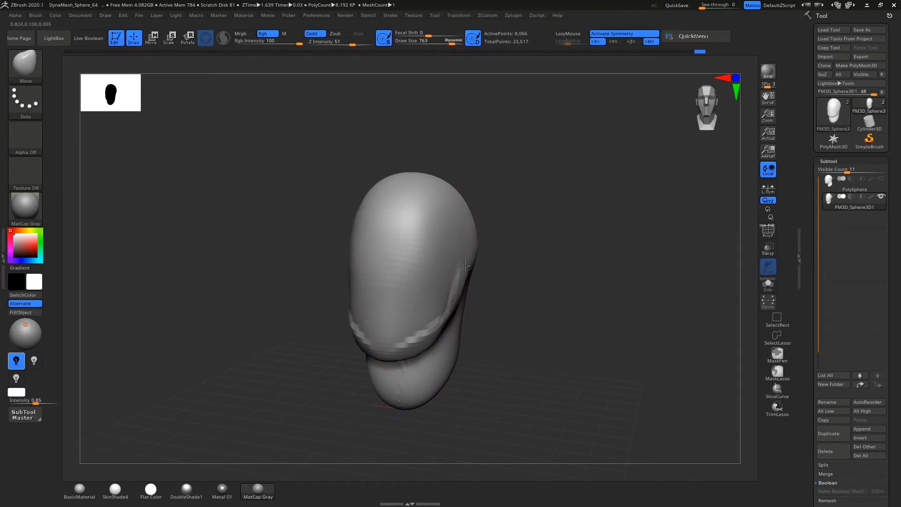
{"action": "right_click_drag", "start_coordinate": [429, 302], "coordinate": [395, 290]}
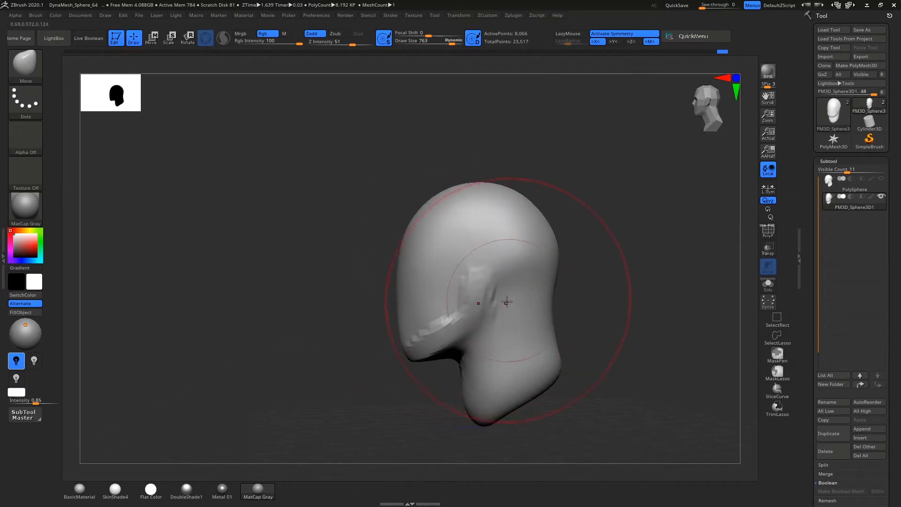
{"action": "left_click_drag", "start_coordinate": [505, 302], "coordinate": [503, 282], "text": "shift"}
- Build up the neck muscle running from behind the ear to the throat with the ClayBuildup brush
{"action": "key", "text": "b"}
{"action": "key", "text": "c"}
{"action": "key", "text": "b"}
{"action": "mouse_move", "coordinate": [475, 307]}
{"action": "right_mouse_down"}
{"action": "mouse_move", "coordinate": [490, 313]}
{"action": "mouse_move", "coordinate": [477, 292]}
{"action": "right_mouse_up"}
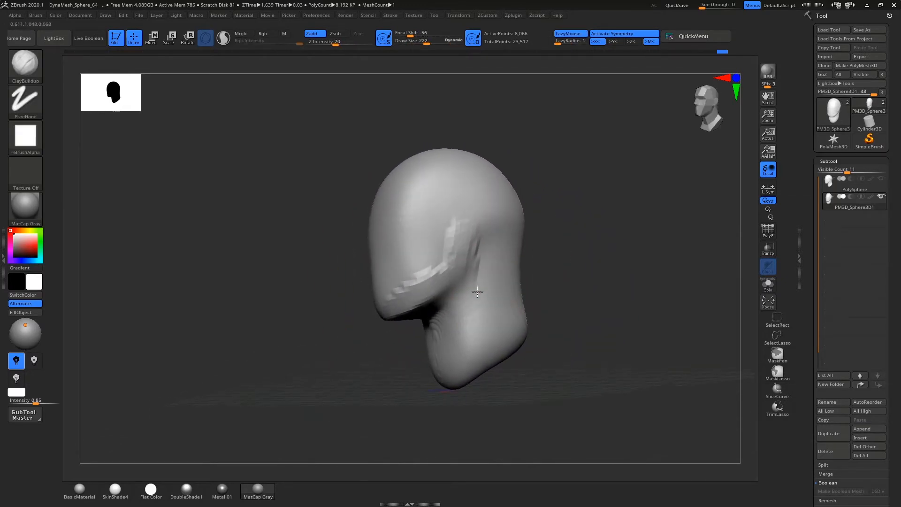
- Carve creases under the jaw and along the neck muscles with the DamStandard brush and smooth the strokes
{"action": "key", "text": "b"}
{"action": "key", "text": "d"}
{"action": "key", "text": "s"}
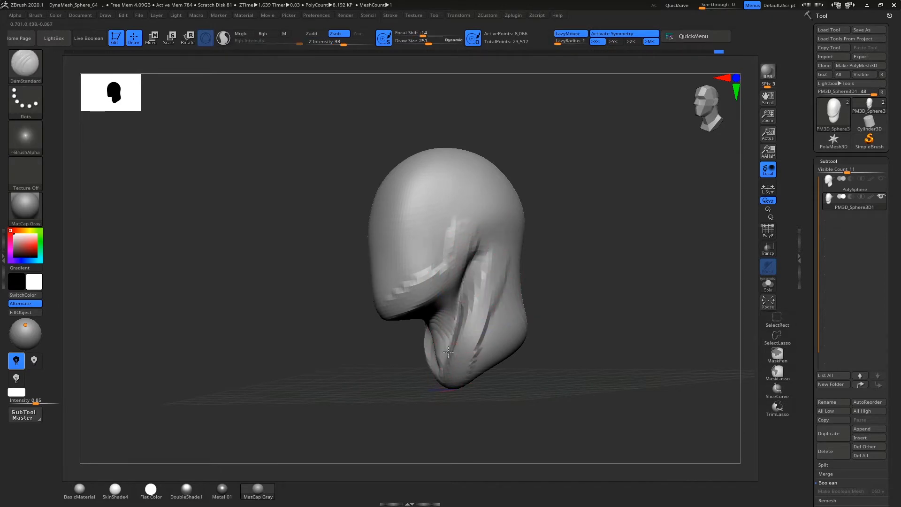
{"action": "left_click_drag", "start_coordinate": [444, 308], "coordinate": [478, 249]}
{"action": "mouse_move", "coordinate": [500, 291]}
{"action": "right_mouse_down"}
{"action": "mouse_move", "coordinate": [472, 300]}
{"action": "mouse_move", "coordinate": [505, 291]}
{"action": "right_mouse_up"}
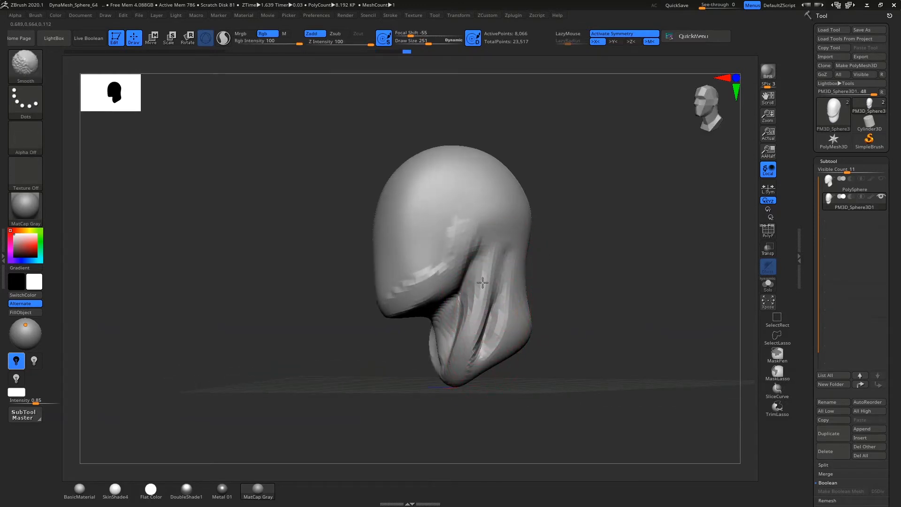
{"action": "mouse_move", "coordinate": [470, 342]}
{"action": "left_mouse_down", "text": "shift"}
{"action": "mouse_move", "coordinate": [453, 322]}
{"action": "mouse_move", "coordinate": [483, 301]}
{"action": "mouse_move", "coordinate": [474, 352]}
{"action": "mouse_move", "coordinate": [474, 312]}
{"action": "mouse_move", "coordinate": [451, 276]}
{"action": "mouse_move", "coordinate": [424, 268]}
{"action": "left_mouse_up", "text": "shift"}
{"action": "mouse_move", "coordinate": [424, 268]}
{"action": "right_mouse_down"}
{"action": "mouse_move", "coordinate": [458, 299]}
{"action": "mouse_move", "coordinate": [475, 294]}
{"action": "mouse_move", "coordinate": [434, 323]}
{"action": "mouse_move", "coordinate": [421, 358]}
{"action": "mouse_move", "coordinate": [438, 332]}
{"action": "mouse_move", "coordinate": [447, 344]}
{"action": "mouse_move", "coordinate": [463, 297]}
{"action": "mouse_move", "coordinate": [496, 310]}
{"action": "right_mouse_up"}
- Remesh the head with DynaMesh at resolution 48
{"action": "key", "text": "space"}
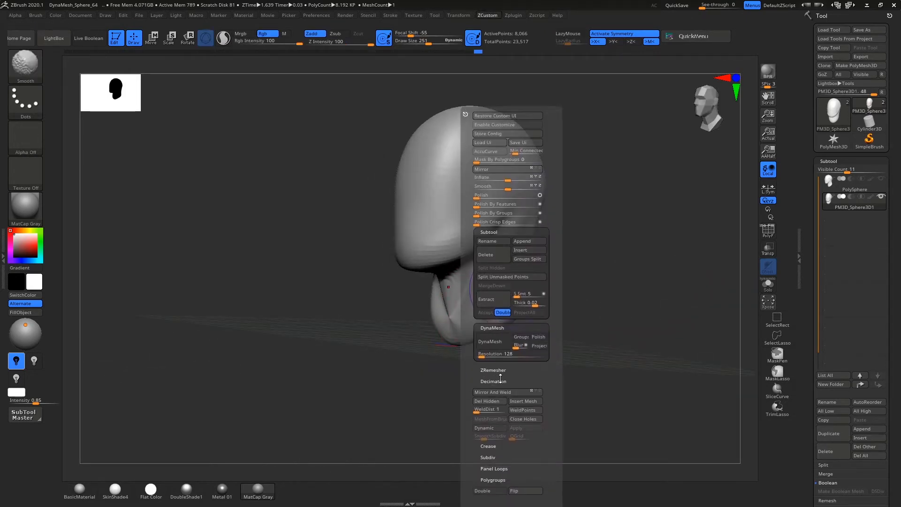
{"action": "left_click", "coordinate": [480, 355]}
{"action": "type", "text": "8"}
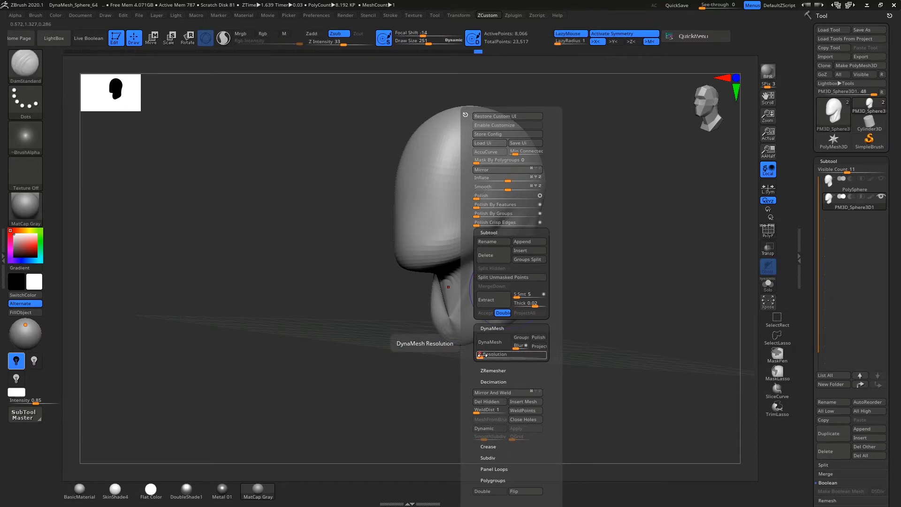
{"action": "type", "text": "8"}
{"action": "key", "text": "Return"}
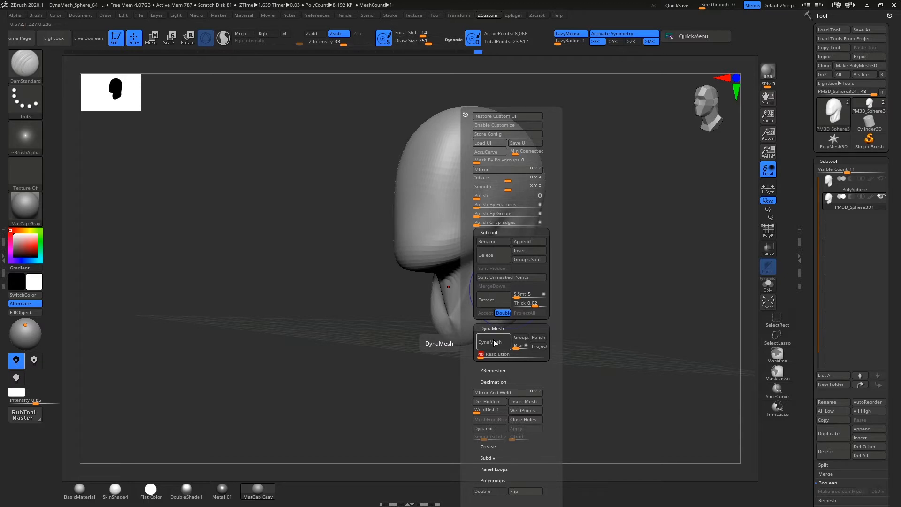
{"action": "left_click", "coordinate": [494, 343]}
- Define the side and back of the neck with DamStandard and smooth the neck muscle forms
{"action": "mouse_move", "coordinate": [470, 257]}
{"action": "right_mouse_down", "text": "alt"}
{"action": "mouse_move", "coordinate": [477, 286]}
{"action": "mouse_move", "coordinate": [513, 284]}
{"action": "mouse_move", "coordinate": [462, 282]}
{"action": "mouse_move", "coordinate": [543, 343]}
{"action": "right_mouse_up", "text": "alt"}
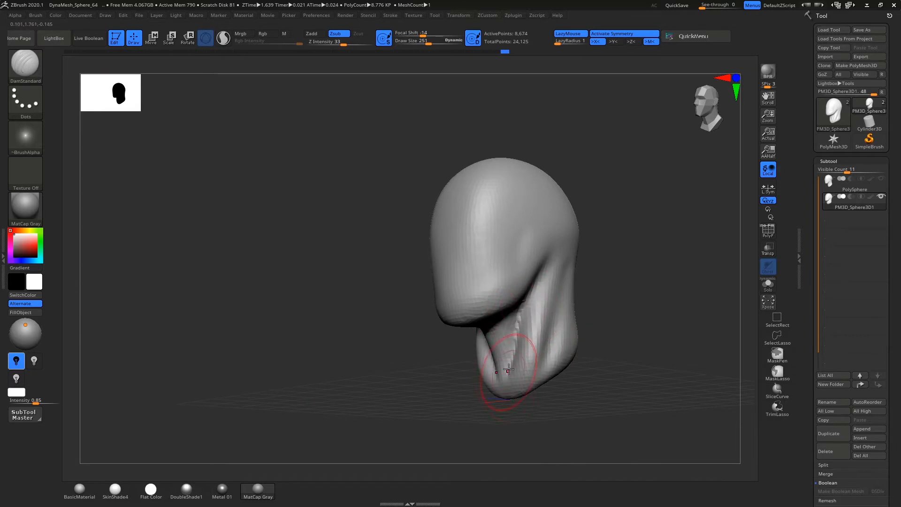
{"action": "right_click_drag", "start_coordinate": [512, 373], "coordinate": [525, 332]}
{"action": "left_click_drag", "start_coordinate": [578, 279], "coordinate": [551, 354]}
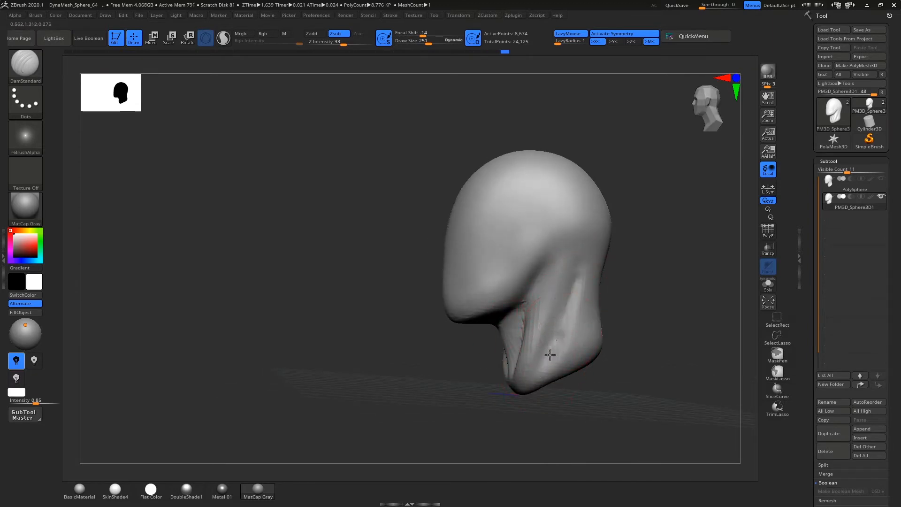
{"action": "mouse_move", "coordinate": [561, 317]}
{"action": "left_mouse_down", "text": "shift"}
{"action": "mouse_move", "coordinate": [566, 307]}
{"action": "mouse_move", "coordinate": [516, 347]}
{"action": "left_mouse_up", "text": "shift"}
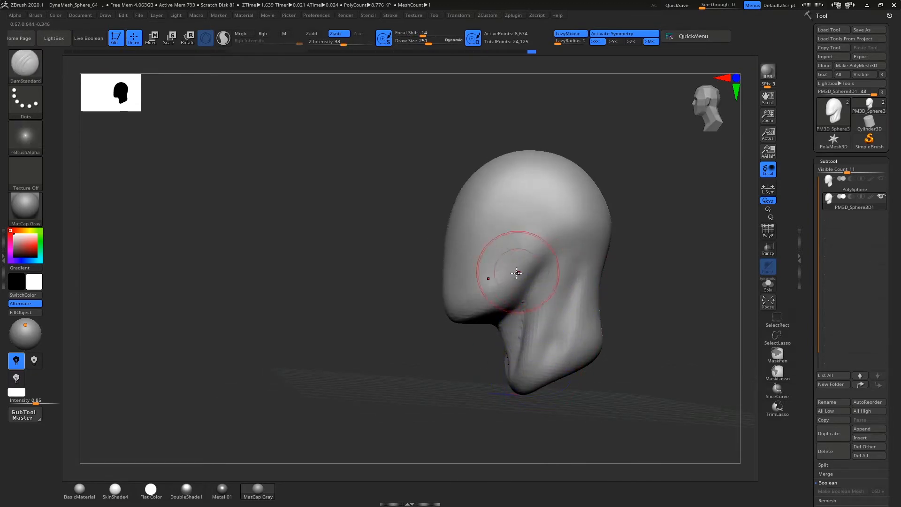
- Taper the jaw and reshape the sides of the face with the Move brush at draw size 357
{"action": "mouse_move", "coordinate": [503, 266]}
{"action": "right_mouse_down"}
{"action": "mouse_move", "coordinate": [543, 296]}
{"action": "mouse_move", "coordinate": [487, 288]}
{"action": "mouse_move", "coordinate": [516, 320]}
{"action": "right_mouse_up"}
{"action": "key", "text": "b"}
{"action": "key", "text": "m"}
{"action": "key", "text": "v"}
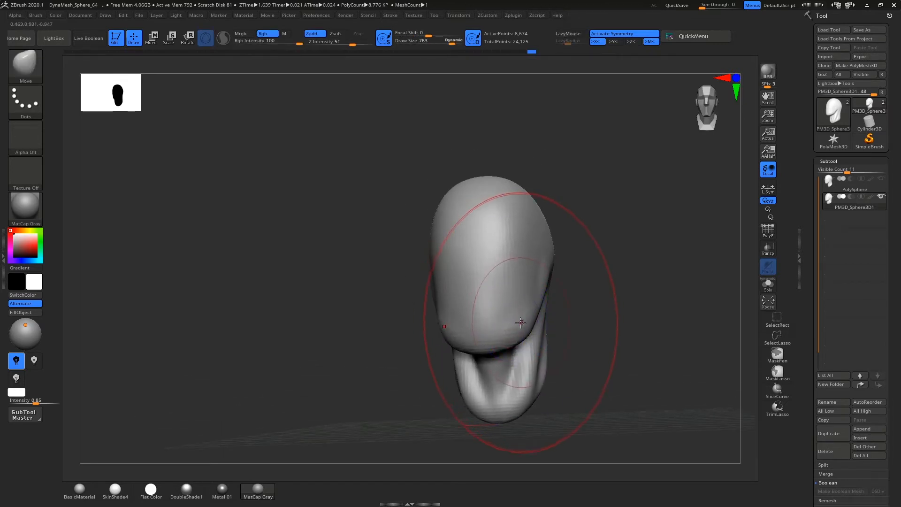
{"action": "key", "text": "s"}
{"action": "left_click_drag", "start_coordinate": [519, 322], "coordinate": [505, 324]}
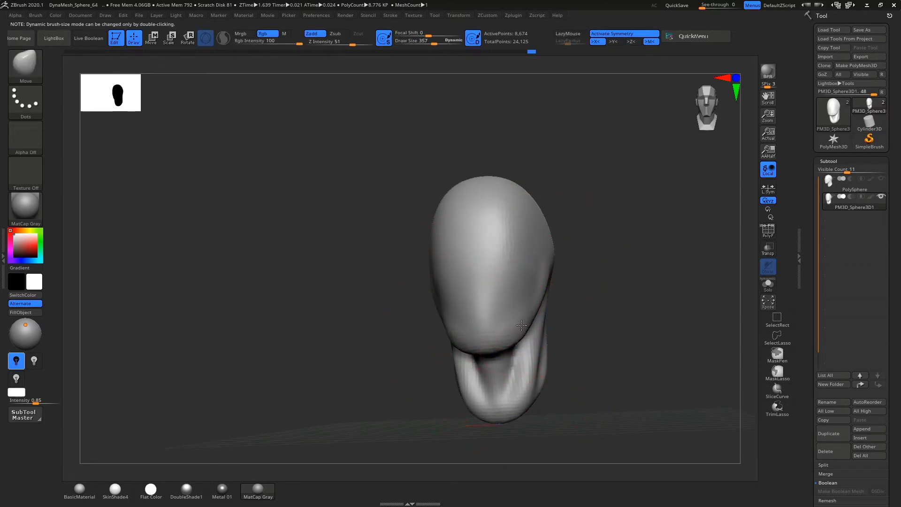
{"action": "mouse_move", "coordinate": [512, 305]}
{"action": "right_mouse_down"}
{"action": "mouse_move", "coordinate": [475, 301]}
{"action": "mouse_move", "coordinate": [512, 307]}
{"action": "mouse_move", "coordinate": [541, 285]}
{"action": "mouse_move", "coordinate": [533, 289]}
{"action": "right_mouse_up"}
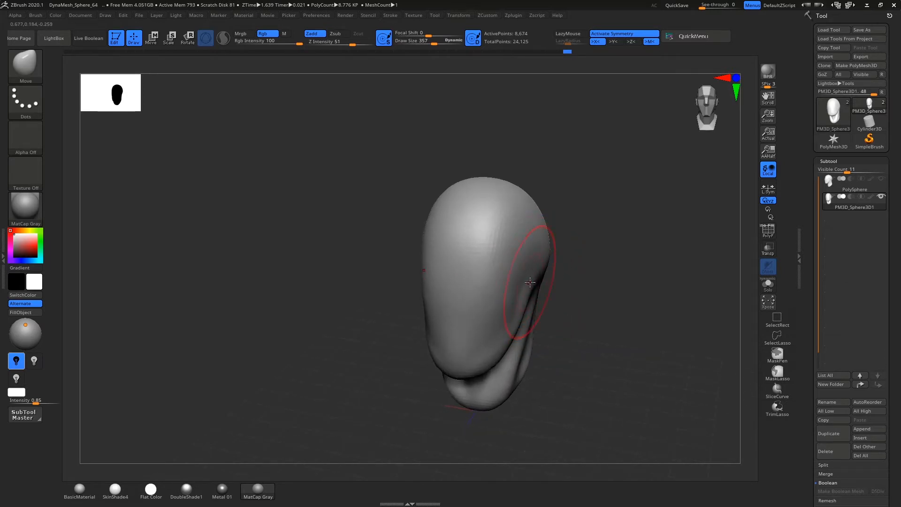
{"action": "right_click_drag", "start_coordinate": [530, 282], "coordinate": [558, 277]}
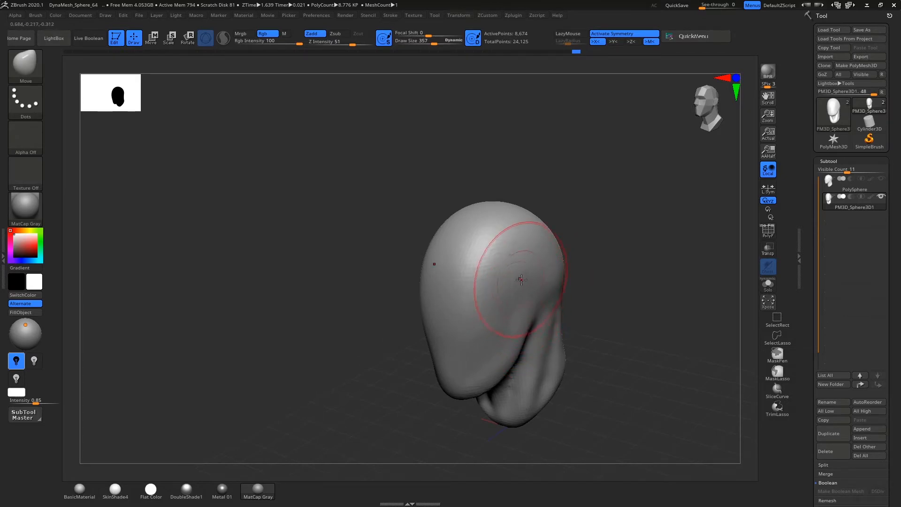
{"action": "right_click_drag", "start_coordinate": [521, 280], "coordinate": [526, 289]}
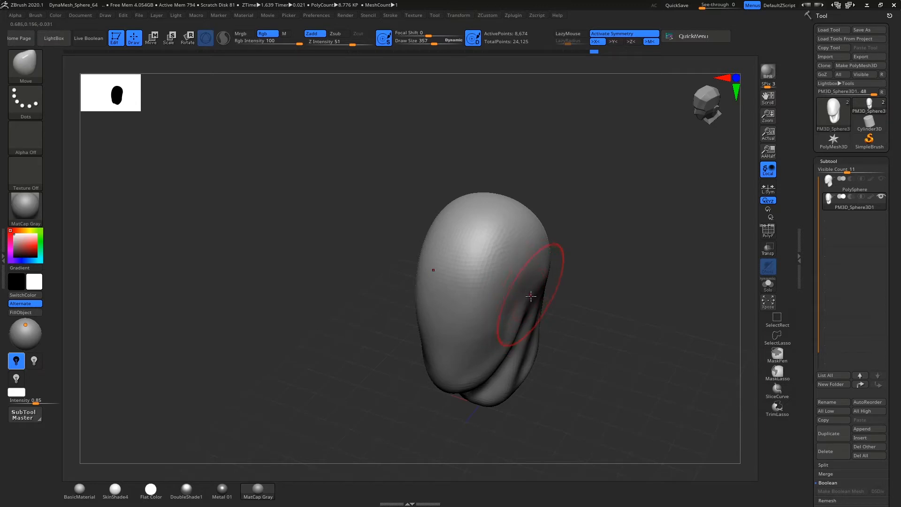
{"action": "mouse_move", "coordinate": [531, 296]}
{"action": "right_mouse_down"}
{"action": "mouse_move", "coordinate": [527, 277]}
{"action": "mouse_move", "coordinate": [503, 260]}
{"action": "mouse_move", "coordinate": [517, 280]}
{"action": "mouse_move", "coordinate": [453, 306]}
{"action": "right_mouse_up"}
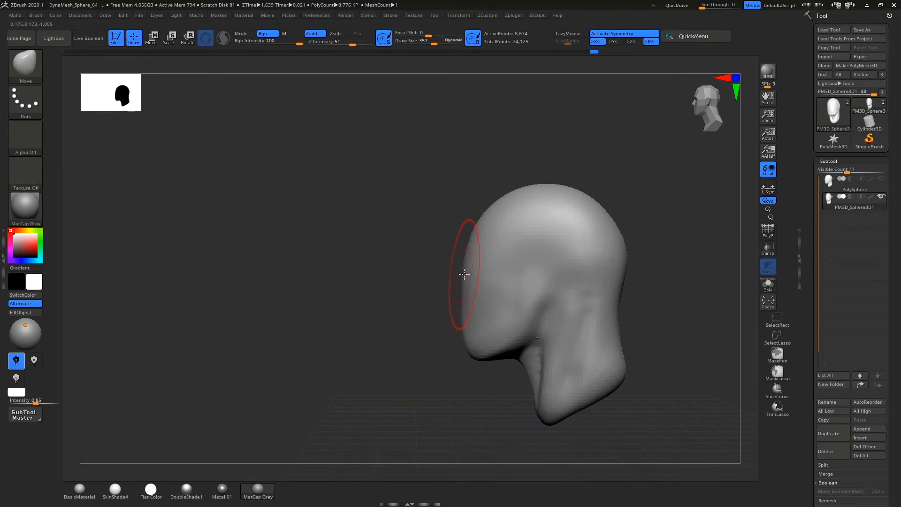
- Adjust the front contour of the face with the Move brush at draw size 384 and smooth the forehead
{"action": "key", "text": "s"}
{"action": "left_click_drag", "start_coordinate": [470, 269], "coordinate": [473, 269]}
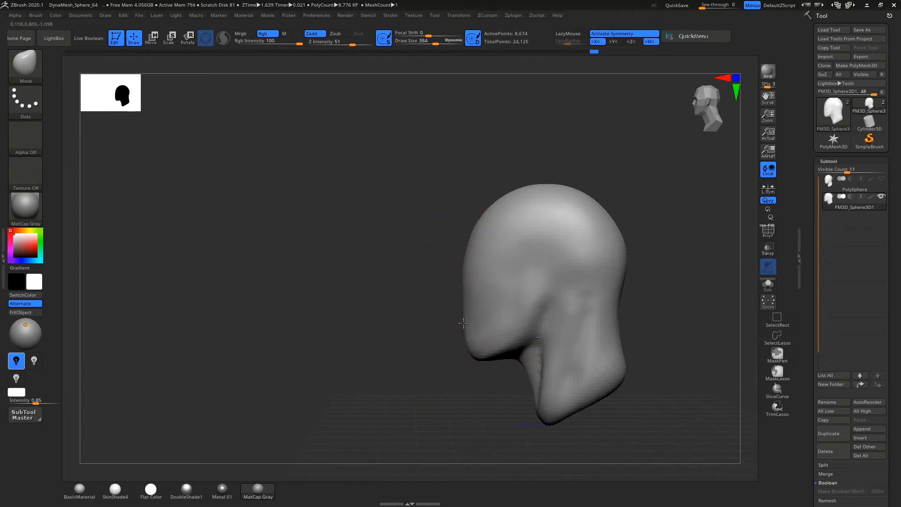
{"action": "mouse_move", "coordinate": [469, 281]}
{"action": "right_mouse_down"}
{"action": "mouse_move", "coordinate": [529, 282]}
{"action": "mouse_move", "coordinate": [559, 267]}
{"action": "mouse_move", "coordinate": [483, 277]}
{"action": "mouse_move", "coordinate": [502, 285]}
{"action": "mouse_move", "coordinate": [495, 277]}
{"action": "right_mouse_up"}
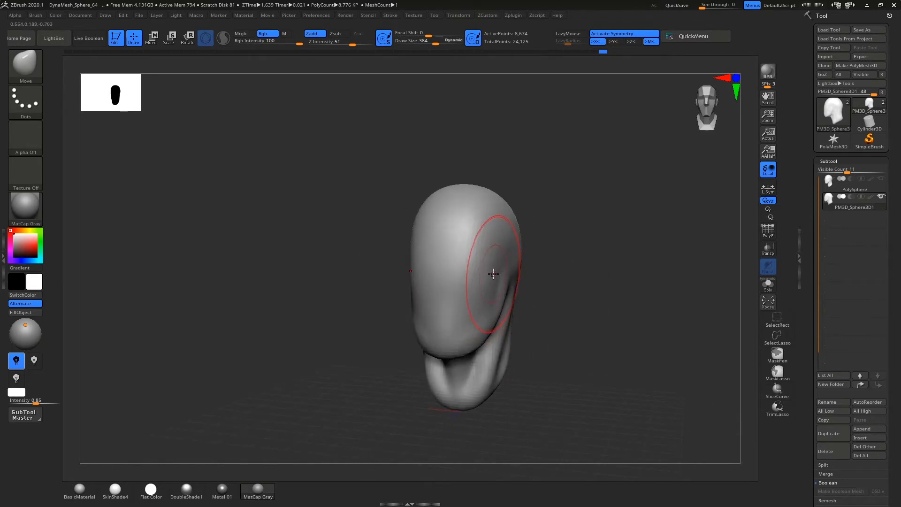
{"action": "mouse_move", "coordinate": [442, 241]}
{"action": "right_mouse_down"}
{"action": "mouse_move", "coordinate": [424, 240]}
{"action": "mouse_move", "coordinate": [458, 221]}
{"action": "right_mouse_up"}
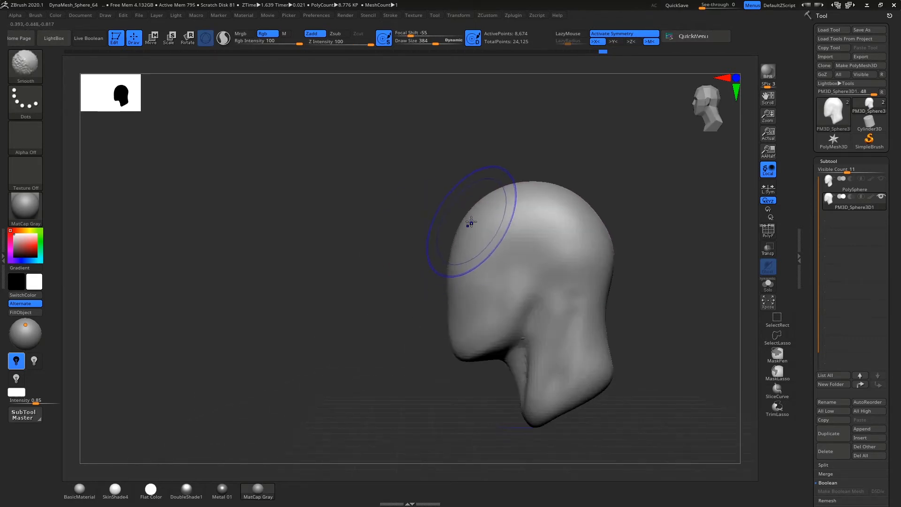
- Reshape the forehead and crown of the skull with the Move brush at draw size 503
{"action": "key", "text": "s"}
{"action": "left_click_drag", "start_coordinate": [500, 211], "coordinate": [531, 194]}
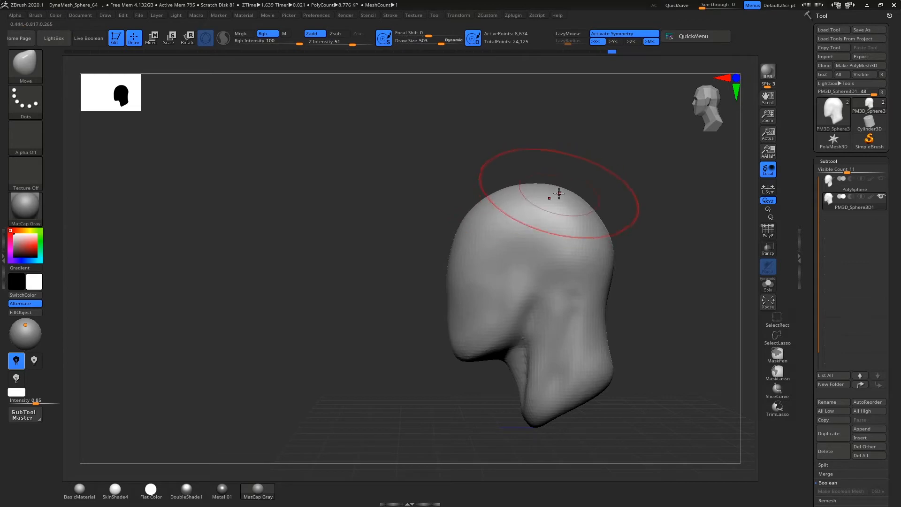
{"action": "left_click_drag", "start_coordinate": [595, 216], "coordinate": [590, 219]}
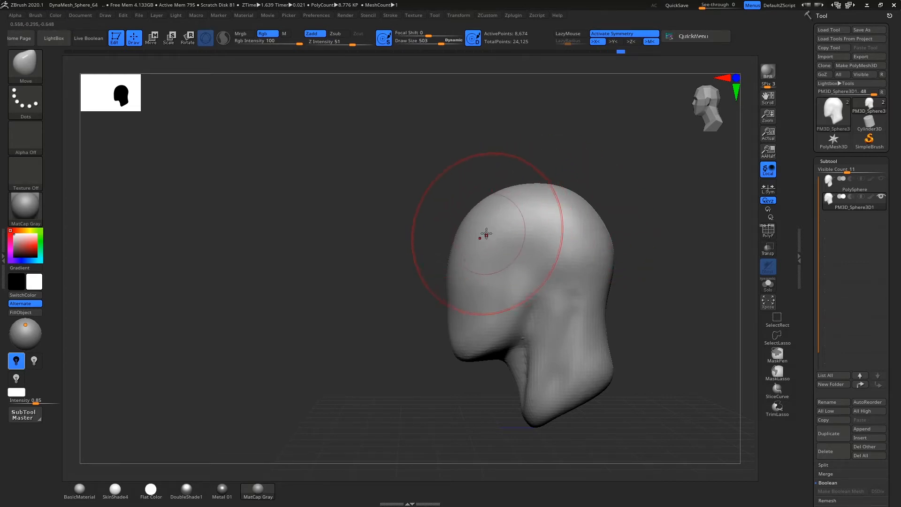
{"action": "right_click_drag", "start_coordinate": [483, 236], "coordinate": [541, 236]}
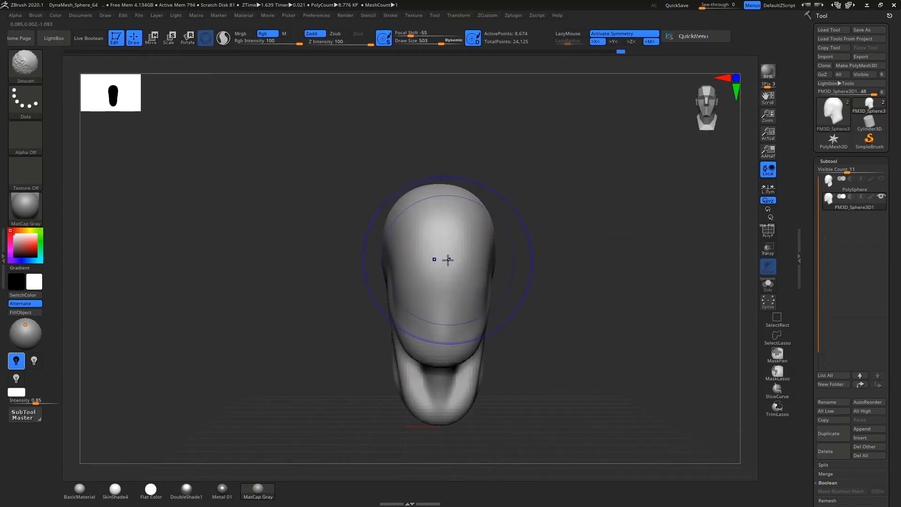
- Flatten the front planes of the face with the TrimDynamic brush at draw size 274 and smooth the transitions
{"action": "key", "text": "b"}
{"action": "key", "text": "t"}
{"action": "key", "text": "d"}
{"action": "key", "text": "s"}
{"action": "left_click_drag", "start_coordinate": [443, 272], "coordinate": [451, 274]}
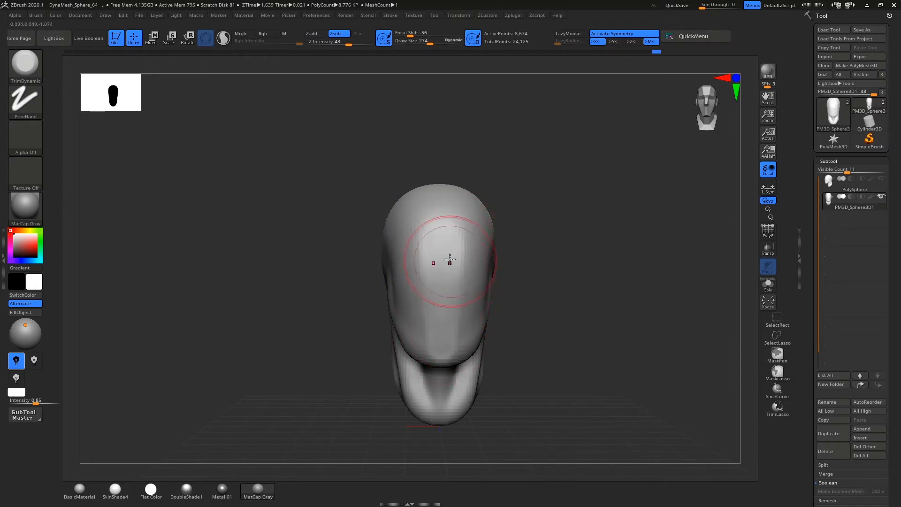
{"action": "mouse_move", "coordinate": [456, 261]}
{"action": "right_mouse_down"}
{"action": "mouse_move", "coordinate": [483, 291]}
{"action": "mouse_move", "coordinate": [451, 263]}
{"action": "mouse_move", "coordinate": [448, 285]}
{"action": "mouse_move", "coordinate": [488, 281]}
{"action": "mouse_move", "coordinate": [446, 281]}
{"action": "mouse_move", "coordinate": [456, 281]}
{"action": "right_mouse_up"}
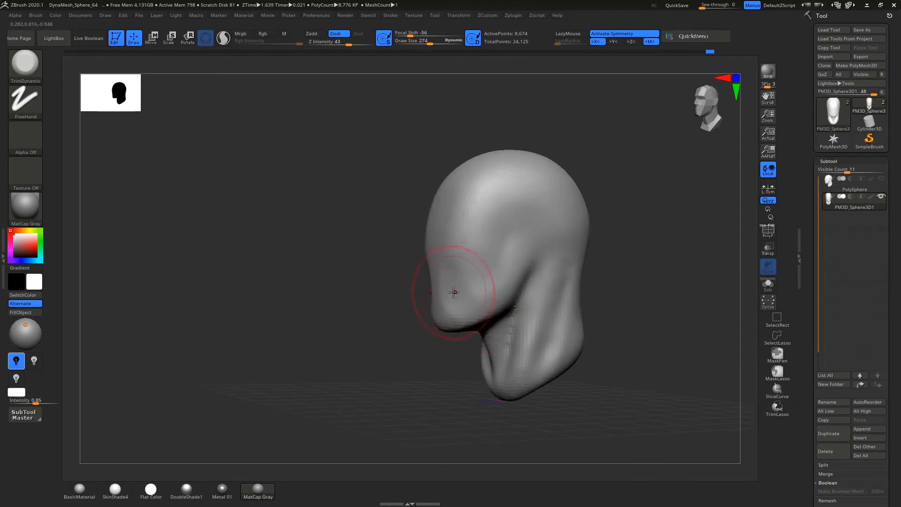
{"action": "mouse_move", "coordinate": [477, 300]}
{"action": "right_mouse_down"}
{"action": "mouse_move", "coordinate": [499, 288]}
{"action": "mouse_move", "coordinate": [433, 246]}
{"action": "right_mouse_up"}
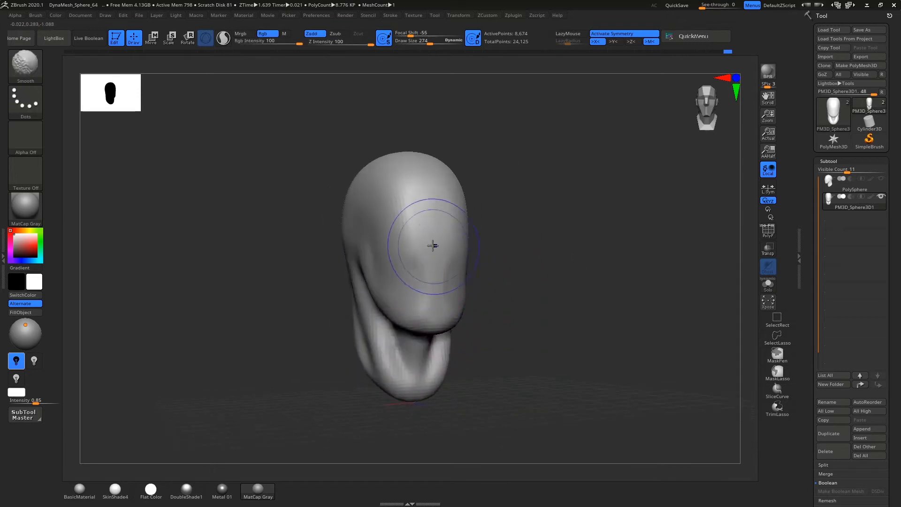
- Trim the underside of the jaw and the side planes of the face and forehead with TrimDynamic
{"action": "right_click_drag", "start_coordinate": [479, 297], "coordinate": [449, 289]}
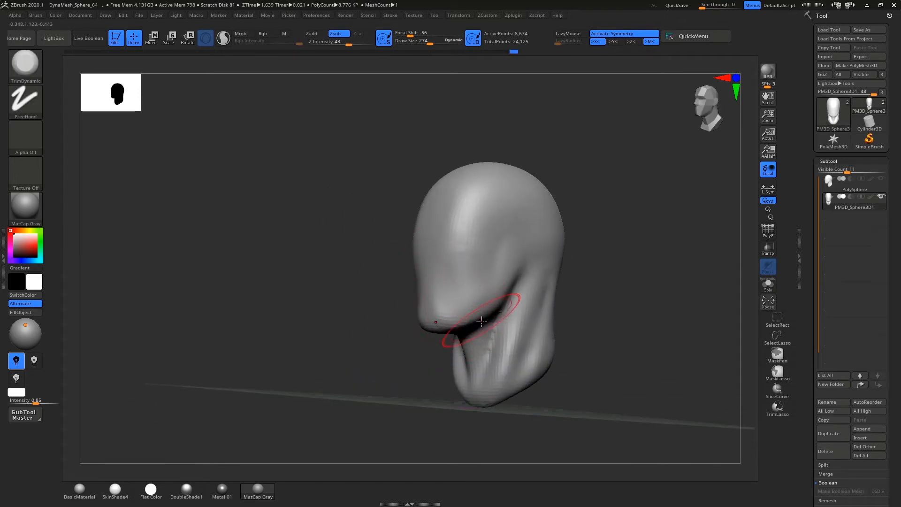
{"action": "left_click_drag", "start_coordinate": [481, 321], "coordinate": [484, 324]}
{"action": "right_click_drag", "start_coordinate": [485, 324], "coordinate": [465, 315]}
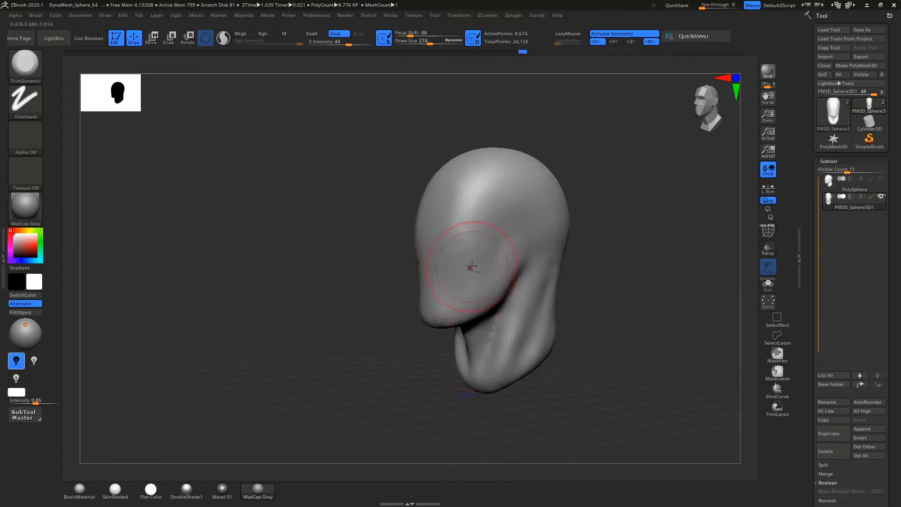
{"action": "mouse_move", "coordinate": [458, 261]}
{"action": "right_mouse_down"}
{"action": "mouse_move", "coordinate": [467, 282]}
{"action": "mouse_move", "coordinate": [488, 278]}
{"action": "mouse_move", "coordinate": [499, 301]}
{"action": "mouse_move", "coordinate": [529, 294]}
{"action": "mouse_move", "coordinate": [493, 291]}
{"action": "mouse_move", "coordinate": [429, 261]}
{"action": "right_mouse_up"}
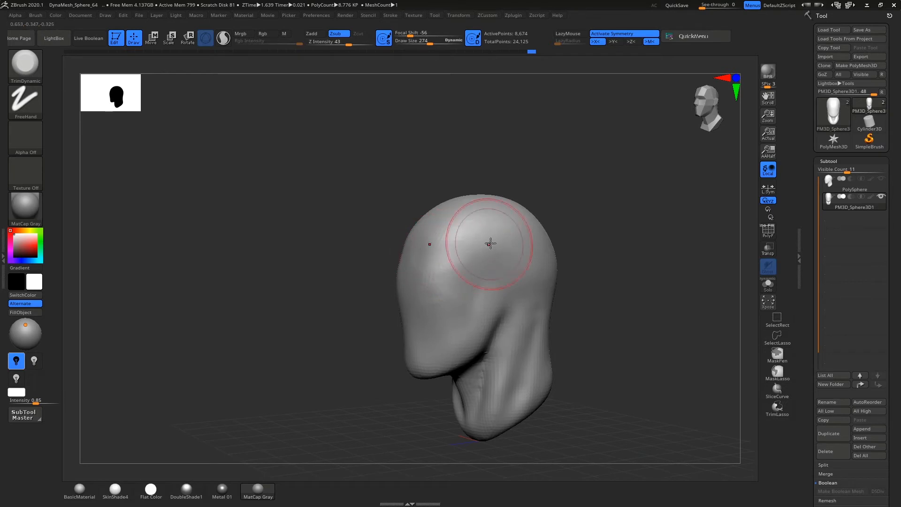
{"action": "left_click_drag", "start_coordinate": [439, 259], "coordinate": [440, 270]}
{"action": "right_click_drag", "start_coordinate": [451, 263], "coordinate": [432, 262]}
- Adjust the forehead and face profile with the Move brush at draw size 591
{"action": "key", "text": "b"}
{"action": "key", "text": "m"}
{"action": "key", "text": "v"}
{"action": "key", "text": "s"}
{"action": "left_click_drag", "start_coordinate": [438, 258], "coordinate": [451, 260]}
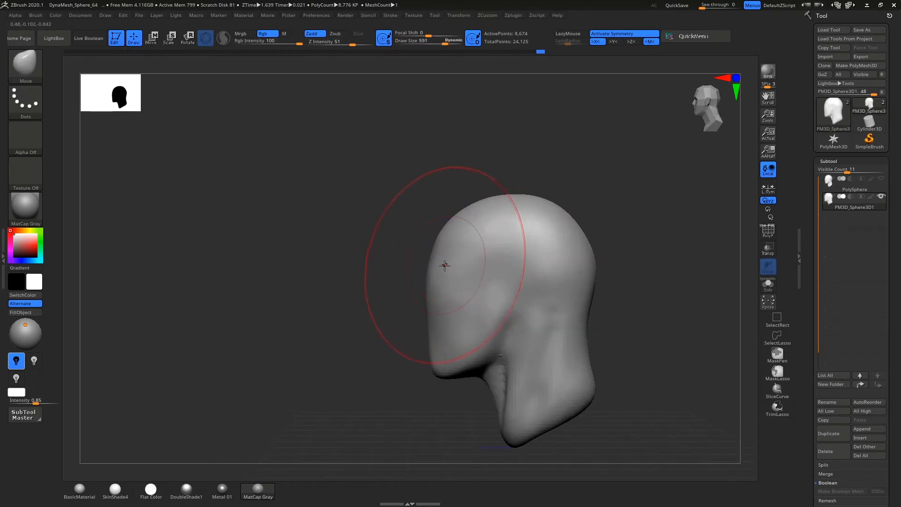
{"action": "right_click_drag", "start_coordinate": [482, 257], "coordinate": [521, 247]}
- Build up the brow and forehead softly with the Standard brush at Z Intensity 8 and draw size 251
{"action": "key", "text": "b"}
{"action": "key", "text": "s"}
{"action": "key", "text": "t"}
{"action": "right_click_drag", "start_coordinate": [453, 263], "coordinate": [434, 260]}
{"action": "key", "text": "u"}
{"action": "left_click", "coordinate": [491, 249]}
{"action": "type", "text": "5"}
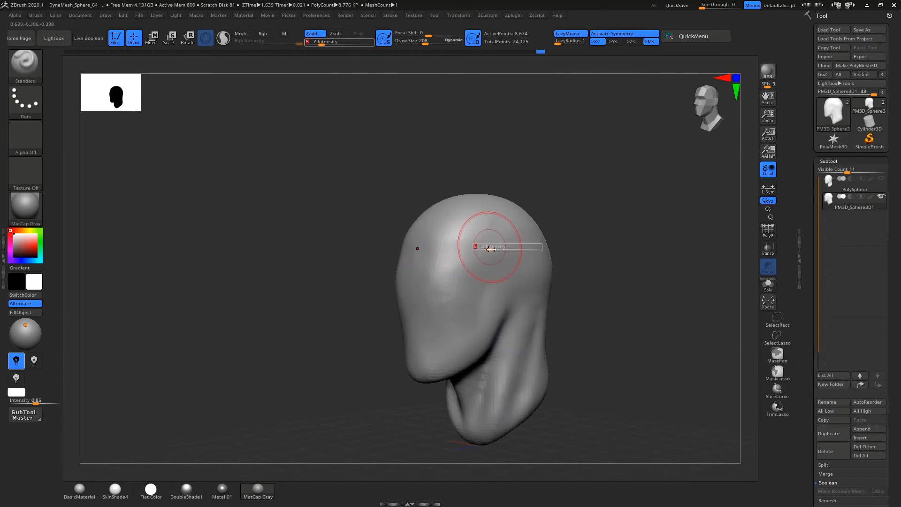
{"action": "key", "text": "Return"}
{"action": "left_click", "coordinate": [491, 250]}
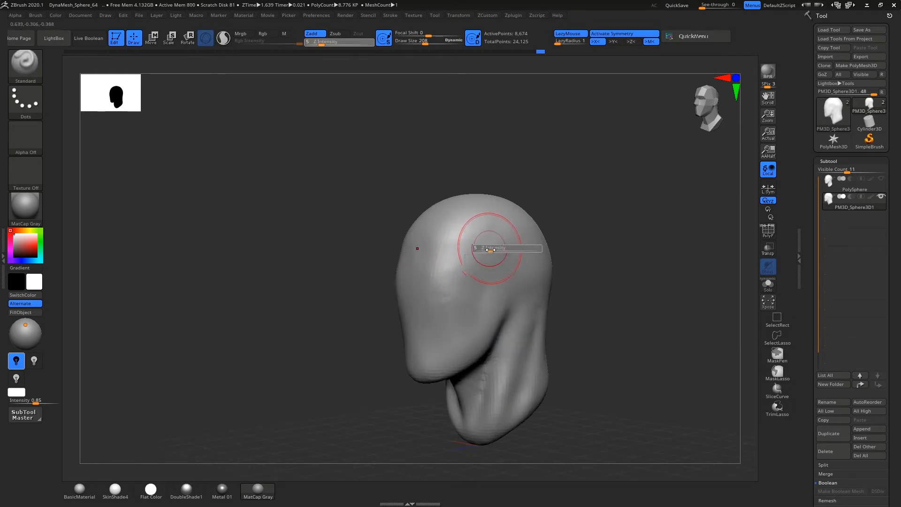
{"action": "left_click_drag", "start_coordinate": [492, 250], "coordinate": [494, 249]}
{"action": "mouse_move", "coordinate": [494, 256]}
{"action": "right_mouse_down"}
{"action": "mouse_move", "coordinate": [503, 261]}
{"action": "mouse_move", "coordinate": [485, 269]}
{"action": "right_mouse_up"}
{"action": "key", "text": "s"}
{"action": "left_click_drag", "start_coordinate": [485, 270], "coordinate": [490, 268]}
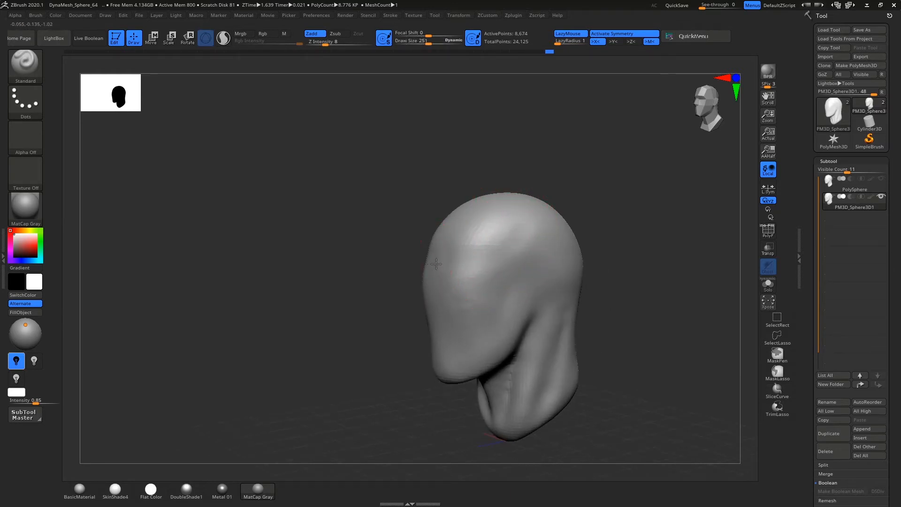
{"action": "right_click_drag", "start_coordinate": [465, 257], "coordinate": [492, 252]}
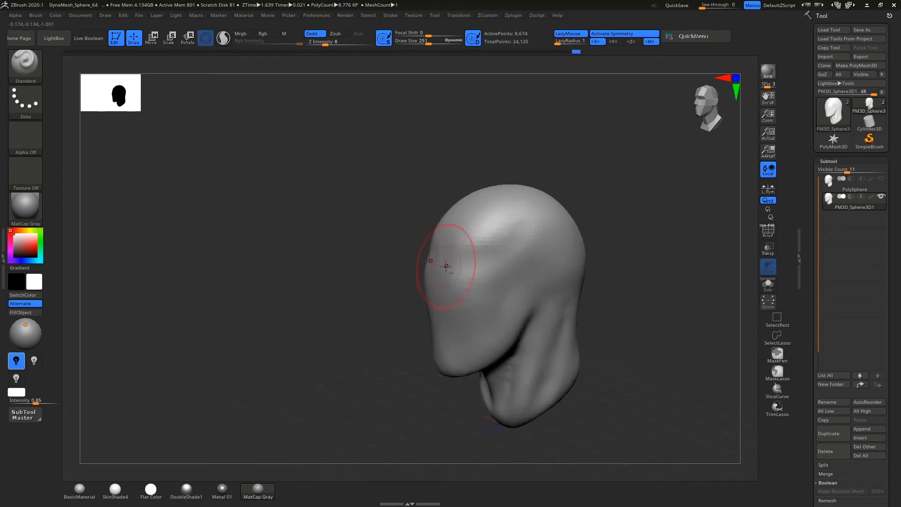
- Refine the forehead and temples with the Standard brush and smooth them into the side of the face
{"action": "right_click_drag", "start_coordinate": [516, 198], "coordinate": [524, 201]}
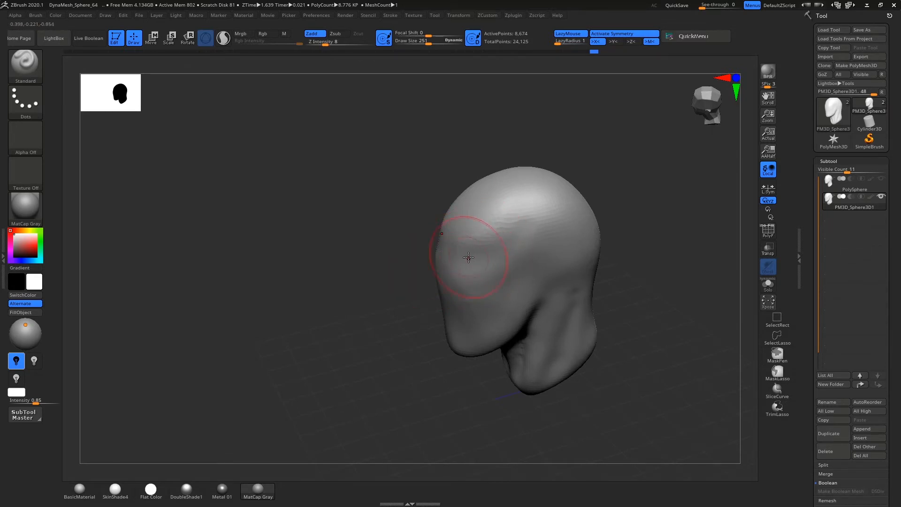
{"action": "right_click_drag", "start_coordinate": [464, 257], "coordinate": [472, 253]}
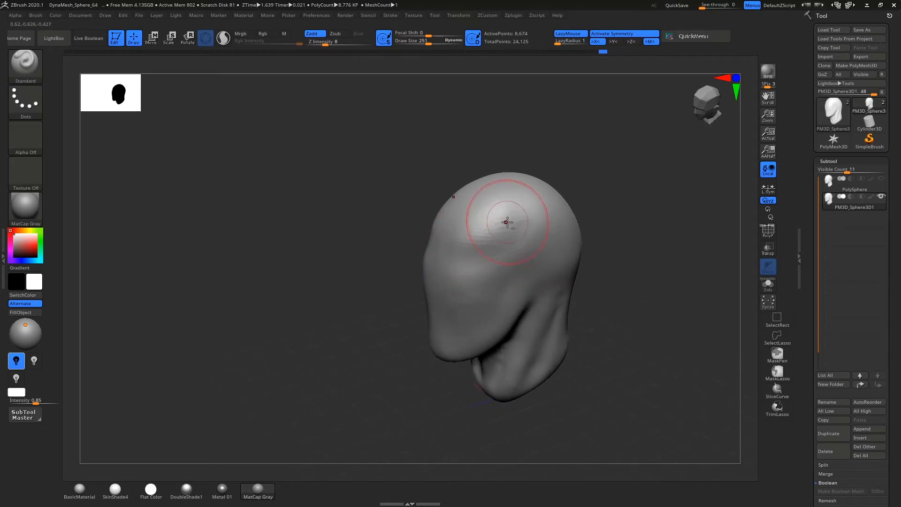
{"action": "left_click_drag", "start_coordinate": [524, 201], "coordinate": [497, 252], "text": "shift"}
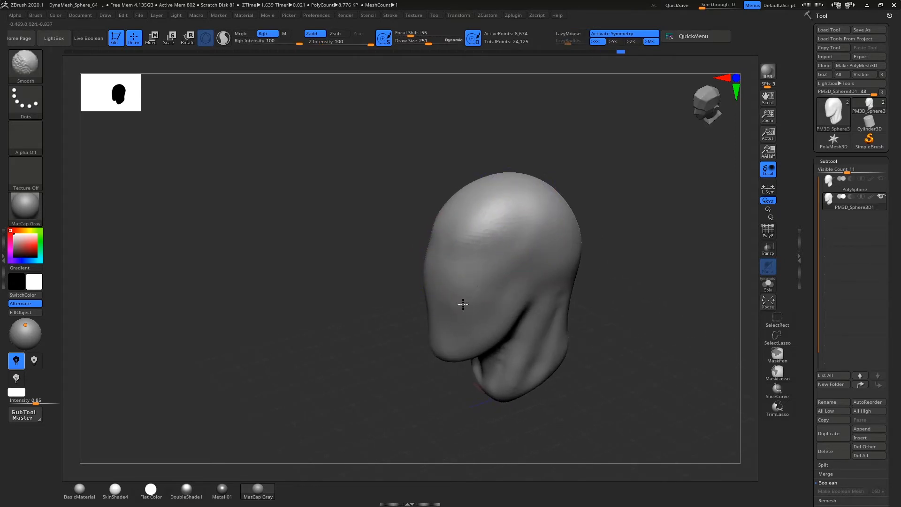
{"action": "right_click_drag", "start_coordinate": [453, 300], "coordinate": [457, 265]}
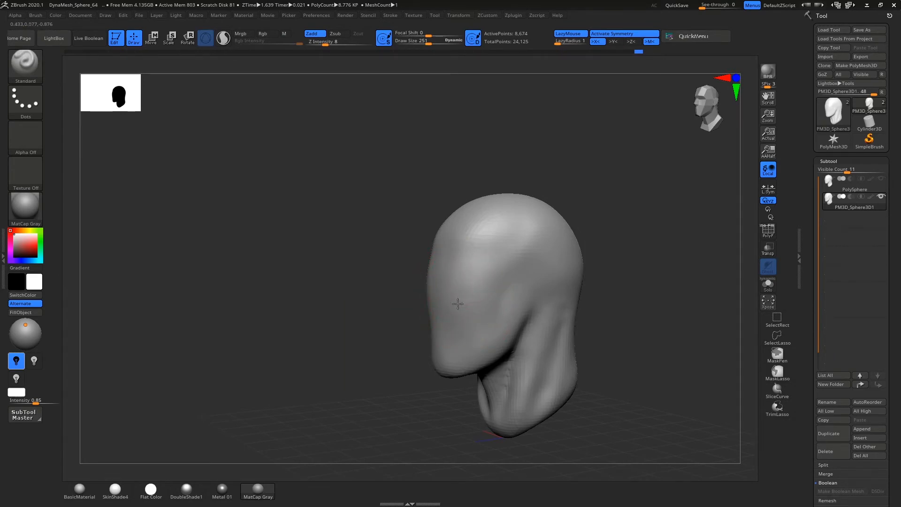
{"action": "mouse_move", "coordinate": [468, 287]}
{"action": "left_mouse_down", "text": "shift"}
{"action": "mouse_move", "coordinate": [469, 273]}
{"action": "mouse_move", "coordinate": [484, 291]}
{"action": "mouse_move", "coordinate": [495, 284]}
{"action": "left_mouse_up", "text": "shift"}
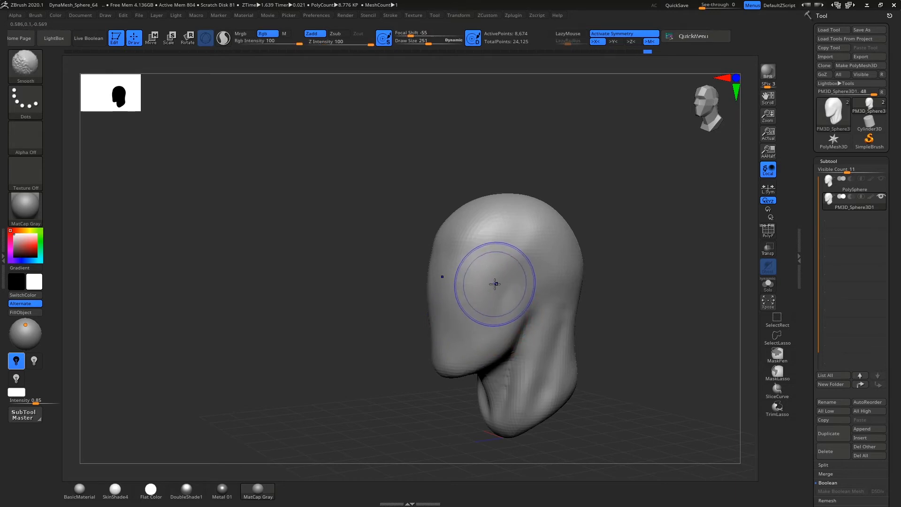
- Flatten the chin and jaw planes with TrimDynamic at draw size 274 and smooth the lower face
{"action": "mouse_move", "coordinate": [497, 285]}
{"action": "right_mouse_down", "text": "alt"}
{"action": "mouse_move", "coordinate": [494, 260]}
{"action": "mouse_move", "coordinate": [497, 278]}
{"action": "right_mouse_up", "text": "alt"}
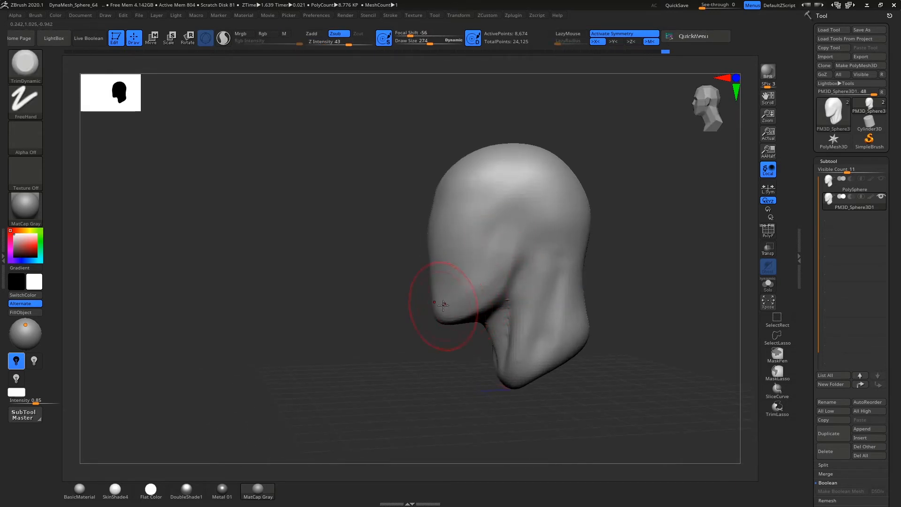
{"action": "right_click_drag", "start_coordinate": [456, 290], "coordinate": [488, 292]}
{"action": "left_click_drag", "start_coordinate": [460, 287], "coordinate": [455, 303], "text": "shift"}
{"action": "mouse_move", "coordinate": [430, 301]}
{"action": "right_mouse_down"}
{"action": "mouse_move", "coordinate": [445, 312]}
{"action": "mouse_move", "coordinate": [436, 309]}
{"action": "right_mouse_up"}
{"action": "right_click_drag", "start_coordinate": [435, 276], "coordinate": [456, 301], "text": "ctrl"}
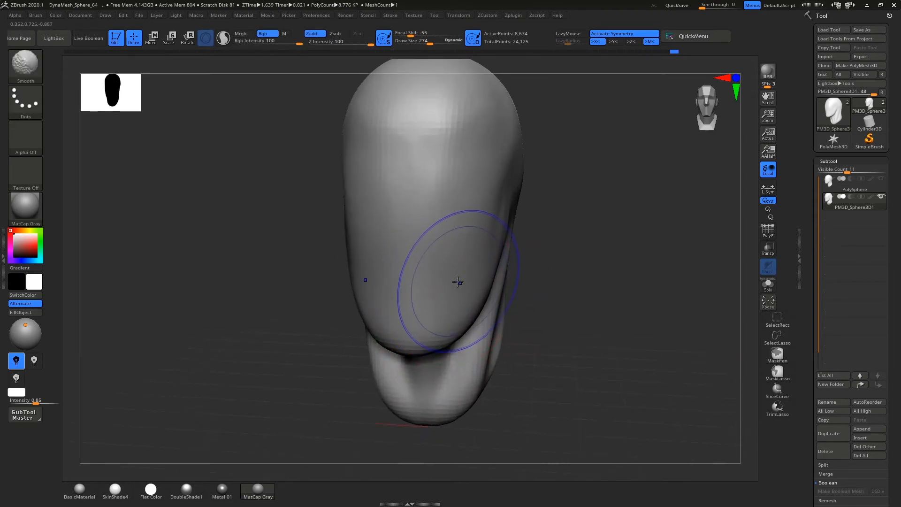
- Adjust the width of the jaw and cheeks with the Move brush at draw size 289
{"action": "key", "text": "b"}
{"action": "key", "text": "m"}
{"action": "key", "text": "v"}
{"action": "key", "text": "s"}
{"action": "mouse_move", "coordinate": [468, 292]}
{"action": "left_mouse_down"}
{"action": "mouse_move", "coordinate": [453, 291]}
{"action": "mouse_move", "coordinate": [494, 280]}
{"action": "left_mouse_up"}
{"action": "key", "text": "s"}
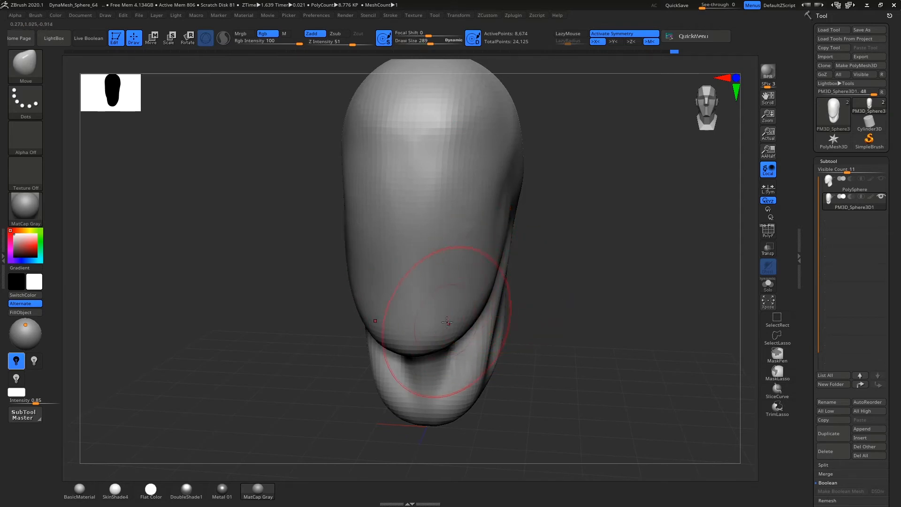
{"action": "left_click_drag", "start_coordinate": [447, 322], "coordinate": [461, 312]}
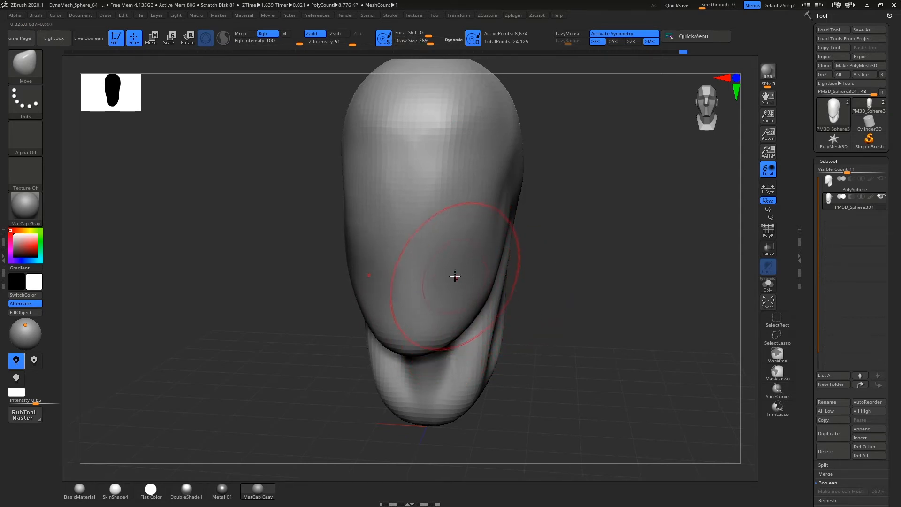
- Refine the forehead profile and the back of the head and neck with the Move brush at draw size 366
{"action": "mouse_move", "coordinate": [464, 295]}
{"action": "right_mouse_down"}
{"action": "mouse_move", "coordinate": [443, 282]}
{"action": "mouse_move", "coordinate": [505, 257]}
{"action": "mouse_move", "coordinate": [438, 207]}
{"action": "right_mouse_up"}
{"action": "key", "text": "s"}
{"action": "left_click_drag", "start_coordinate": [427, 207], "coordinate": [431, 205]}
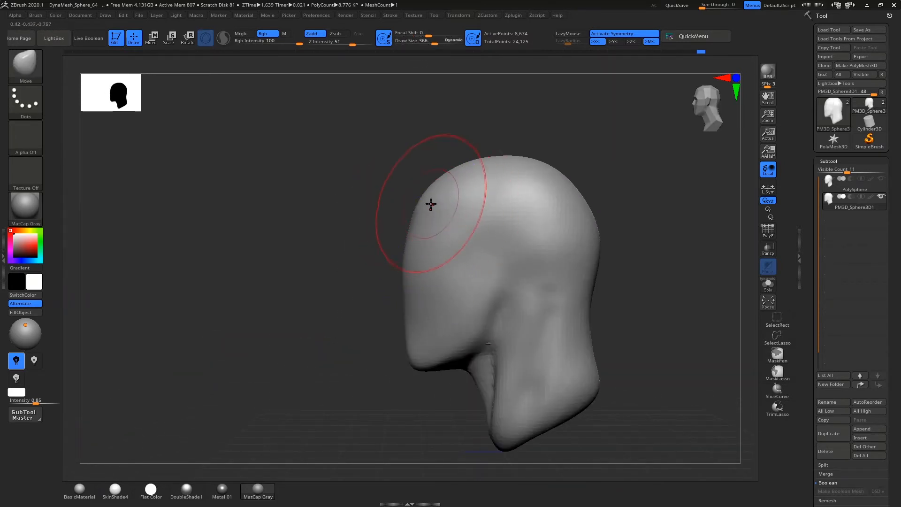
{"action": "right_click_drag", "start_coordinate": [427, 209], "coordinate": [447, 338]}
{"action": "mouse_move", "coordinate": [394, 362]}
{"action": "right_mouse_down"}
{"action": "mouse_move", "coordinate": [426, 328]}
{"action": "mouse_move", "coordinate": [409, 321]}
{"action": "mouse_move", "coordinate": [450, 319]}
{"action": "right_mouse_up"}
{"action": "mouse_move", "coordinate": [448, 288]}
{"action": "right_mouse_down"}
{"action": "mouse_move", "coordinate": [404, 308]}
{"action": "mouse_move", "coordinate": [439, 272]}
{"action": "mouse_move", "coordinate": [475, 298]}
{"action": "right_mouse_up"}
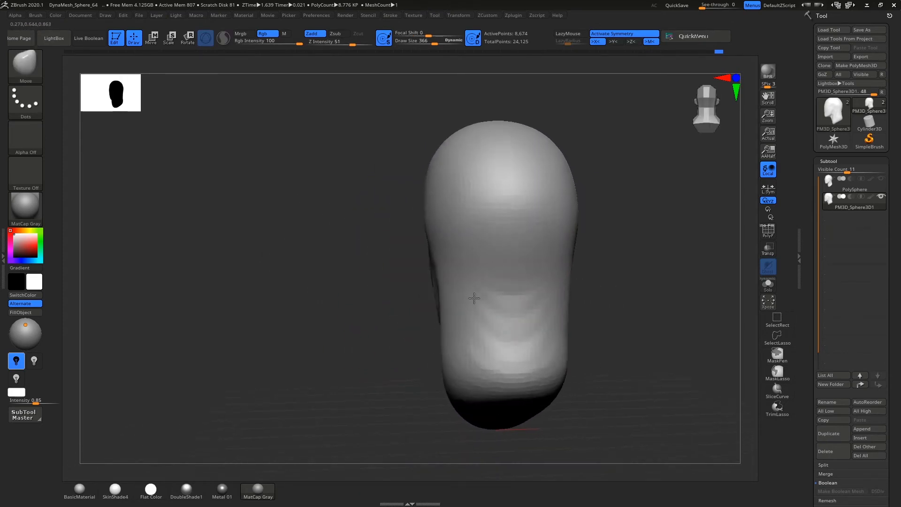
{"action": "key", "text": "ctrl+shift"}
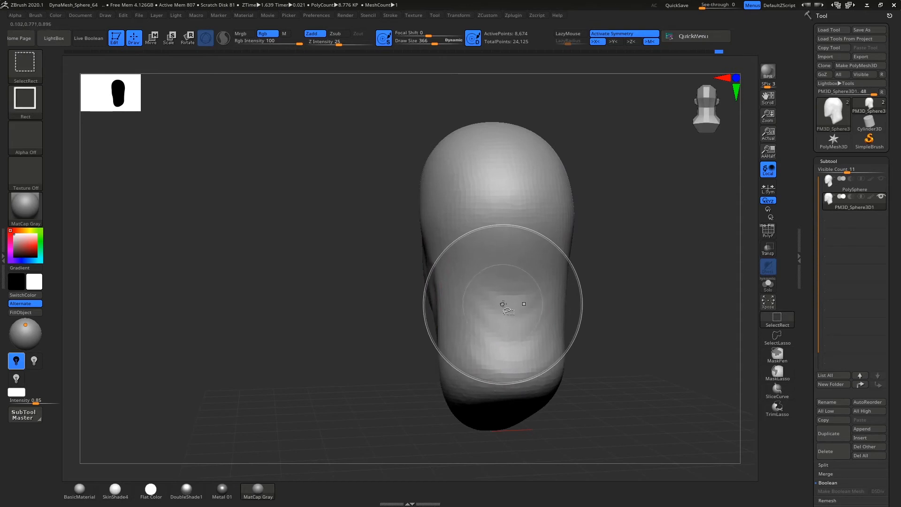
- Carve the centre line at the back of the neck with DamStandard and build up muscle on both sides with ClayBuildup
{"action": "key", "text": "s"}
{"action": "left_click_drag", "start_coordinate": [505, 303], "coordinate": [502, 304]}
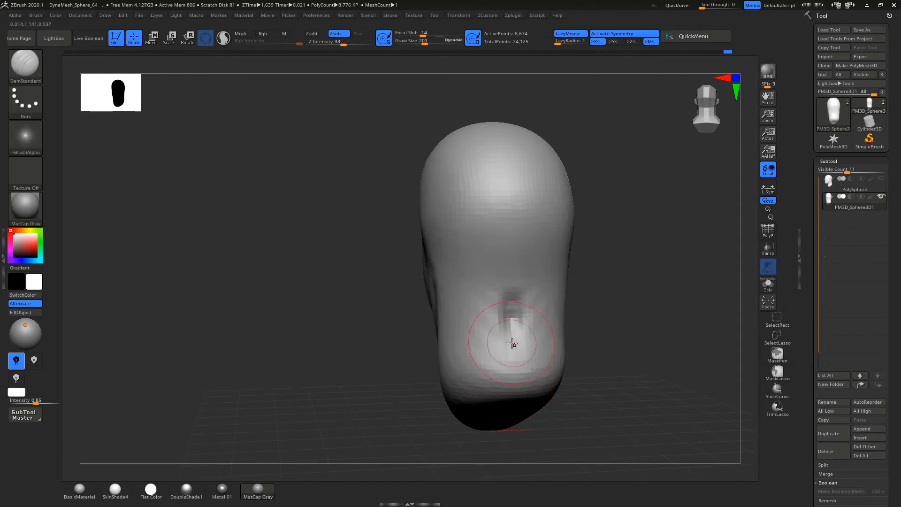
{"action": "key", "text": "b"}
{"action": "key", "text": "c"}
{"action": "key", "text": "b"}
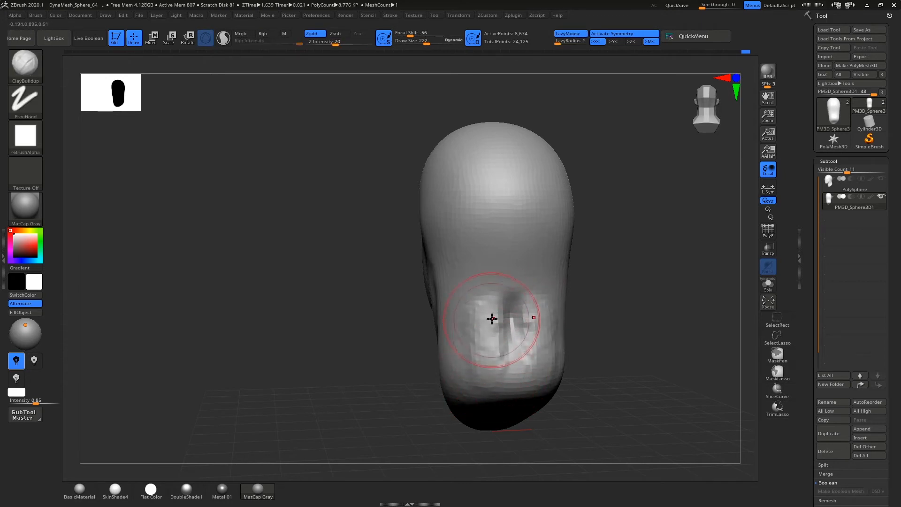
{"action": "mouse_move", "coordinate": [492, 319]}
{"action": "right_mouse_down"}
{"action": "mouse_move", "coordinate": [448, 327]}
{"action": "mouse_move", "coordinate": [485, 295]}
{"action": "right_mouse_up"}
- Carve the creases beneath the skull with DamStandard at draw size 201 and smooth the back of the neck
{"action": "key", "text": "b"}
{"action": "key", "text": "d"}
{"action": "key", "text": "s"}
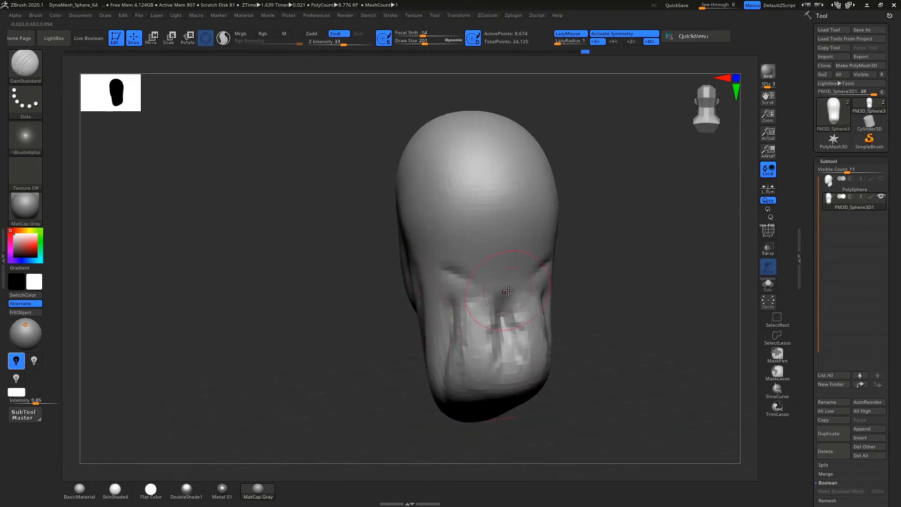
{"action": "key", "text": "shift"}
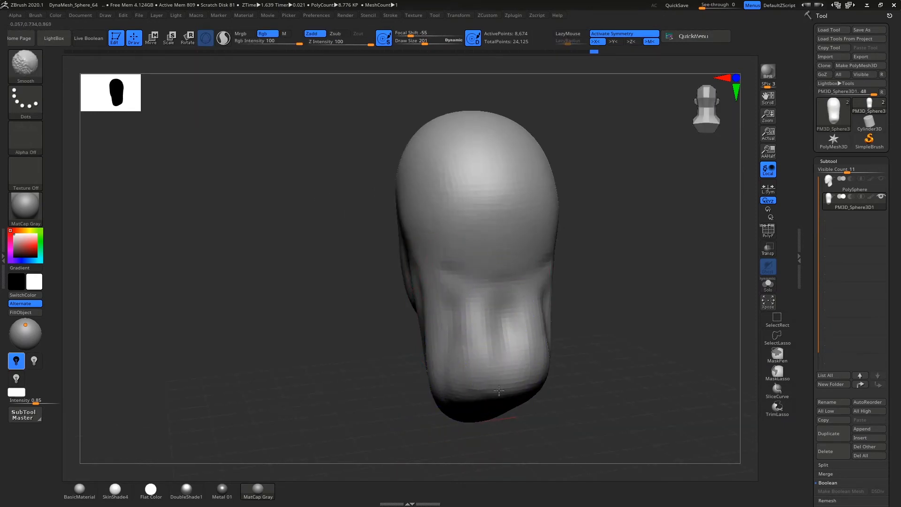
{"action": "left_click_drag", "start_coordinate": [499, 390], "coordinate": [493, 338], "text": "shift"}
{"action": "right_click_drag", "start_coordinate": [437, 282], "coordinate": [451, 259]}
{"action": "left_click_drag", "start_coordinate": [479, 347], "coordinate": [441, 373], "text": "shift"}
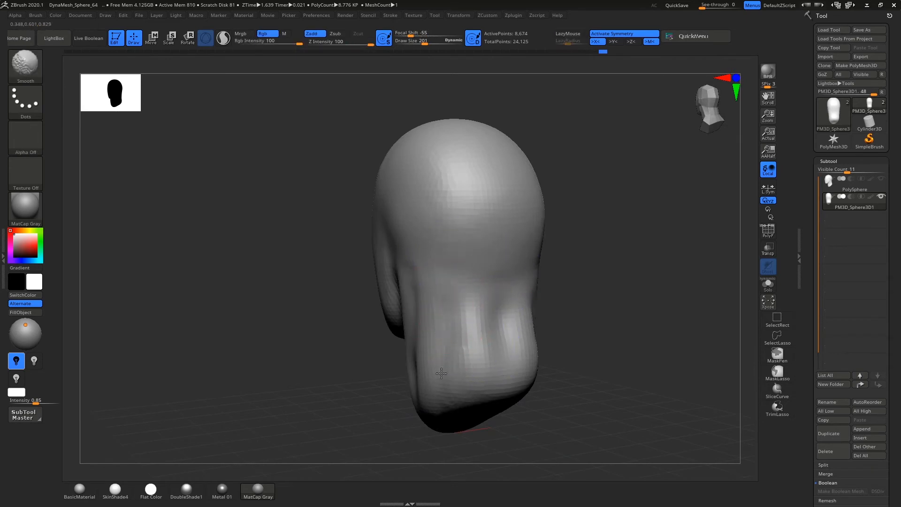
- Reshape the back of the skull and the base of the neck in profile with the Move brush at draw size 569
{"action": "mouse_move", "coordinate": [497, 296]}
{"action": "right_mouse_down"}
{"action": "mouse_move", "coordinate": [496, 313]}
{"action": "mouse_move", "coordinate": [499, 282]}
{"action": "right_mouse_up"}
{"action": "key", "text": "b"}
{"action": "key", "text": "m"}
{"action": "key", "text": "v"}
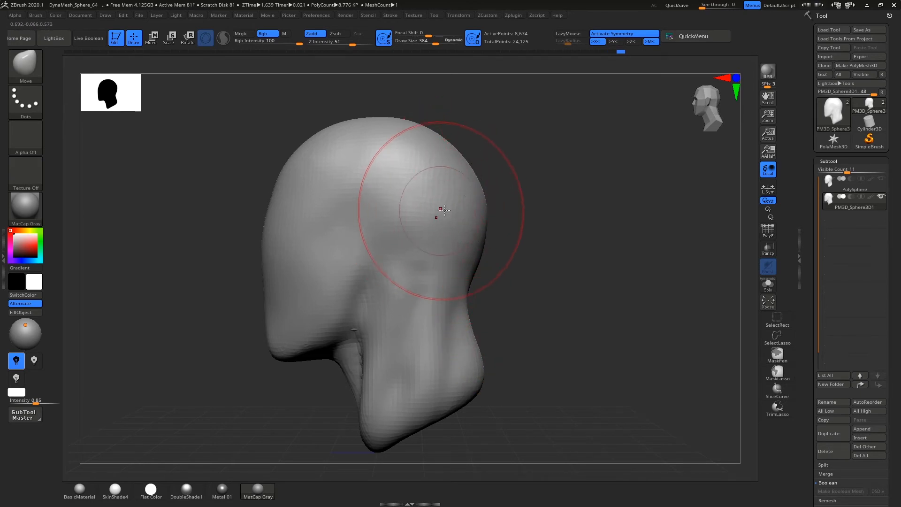
{"action": "right_click_drag", "start_coordinate": [433, 240], "coordinate": [469, 255], "text": "alt"}
{"action": "right_click_drag", "start_coordinate": [470, 255], "coordinate": [451, 246], "text": "ctrl"}
{"action": "key", "text": "s"}
{"action": "left_click_drag", "start_coordinate": [433, 296], "coordinate": [443, 296]}
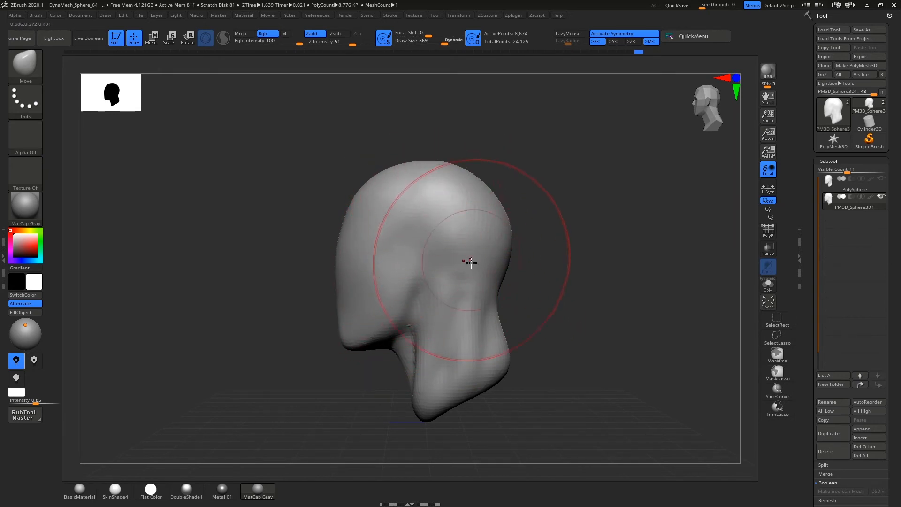
{"action": "right_click_drag", "start_coordinate": [467, 260], "coordinate": [451, 211], "text": "alt"}
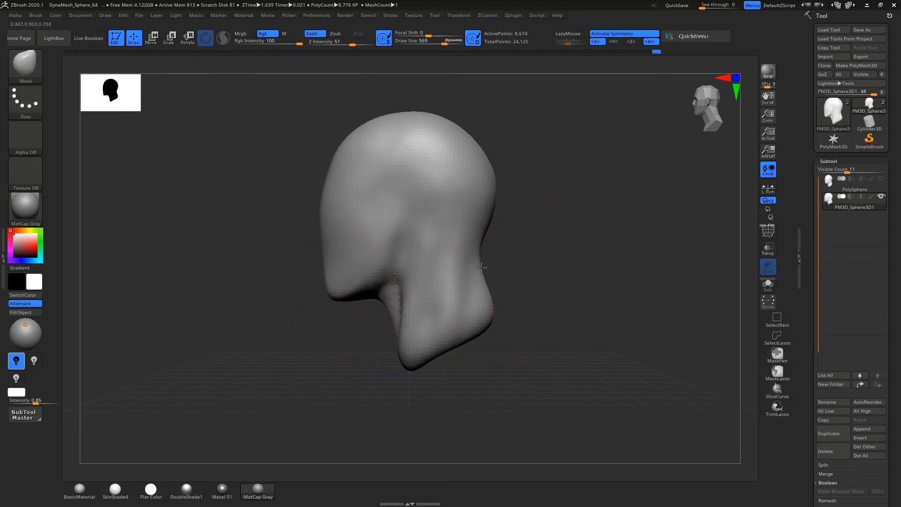
{"action": "left_click_drag", "start_coordinate": [489, 333], "coordinate": [486, 330]}
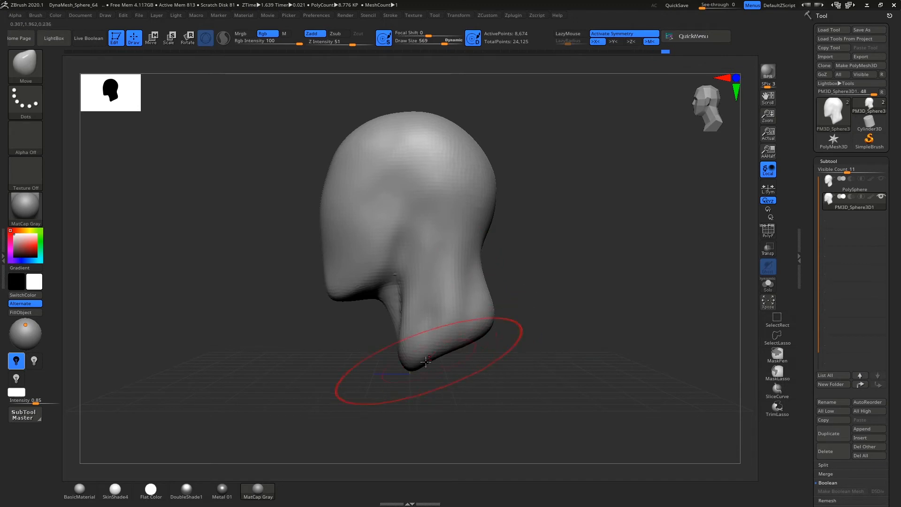
{"action": "left_click_drag", "start_coordinate": [413, 366], "coordinate": [449, 348]}
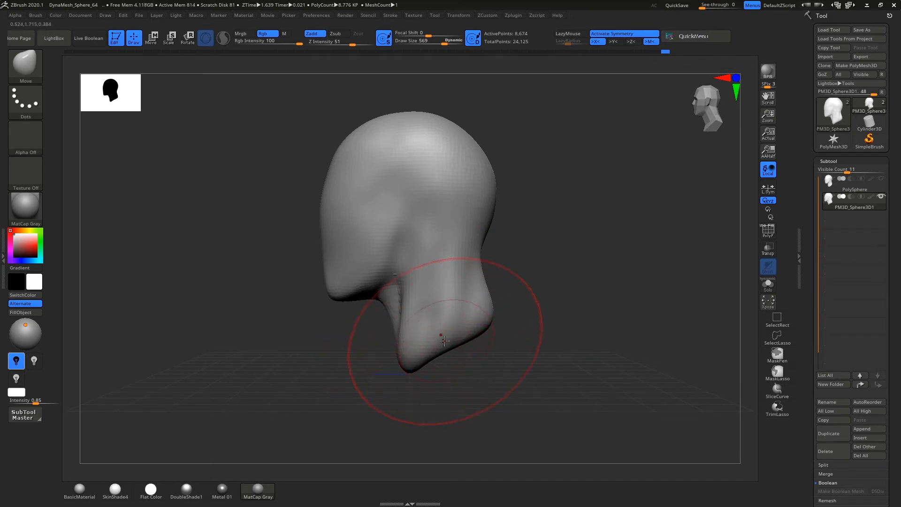
- Adjust the outline of the skull from above with the Move brush at draw size 569
{"action": "right_click_drag", "start_coordinate": [420, 313], "coordinate": [441, 309]}
{"action": "mouse_move", "coordinate": [441, 309]}
{"action": "right_mouse_down", "text": "ctrl"}
{"action": "mouse_move", "coordinate": [435, 272]}
{"action": "mouse_move", "coordinate": [430, 300]}
{"action": "right_mouse_up", "text": "ctrl"}
{"action": "right_click_drag", "start_coordinate": [461, 210], "coordinate": [431, 312], "text": "alt"}
{"action": "mouse_move", "coordinate": [443, 229]}
{"action": "right_mouse_down", "text": "alt"}
{"action": "mouse_move", "coordinate": [430, 233]}
{"action": "mouse_move", "coordinate": [425, 325]}
{"action": "right_mouse_up", "text": "alt"}
{"action": "right_click_drag", "start_coordinate": [418, 284], "coordinate": [458, 283], "text": "alt"}
{"action": "right_click_drag", "start_coordinate": [455, 284], "coordinate": [451, 312]}
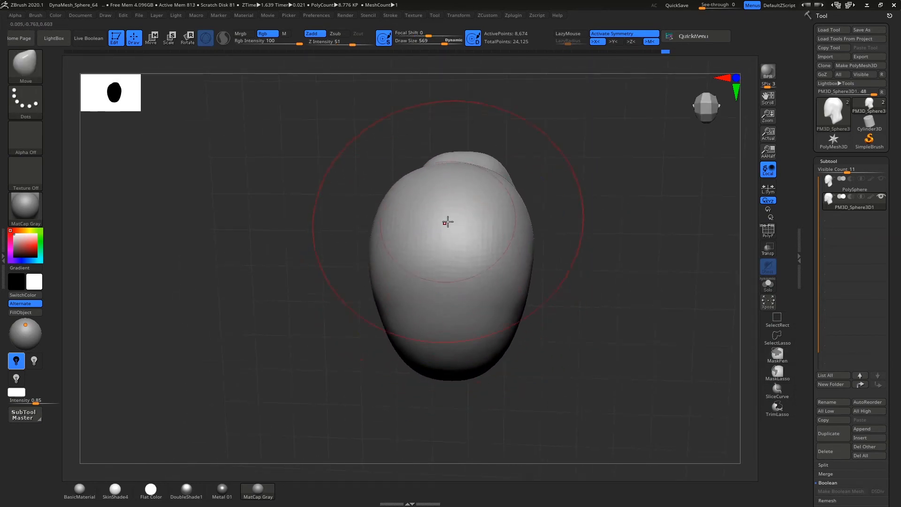
{"action": "right_click_drag", "start_coordinate": [448, 222], "coordinate": [452, 212]}
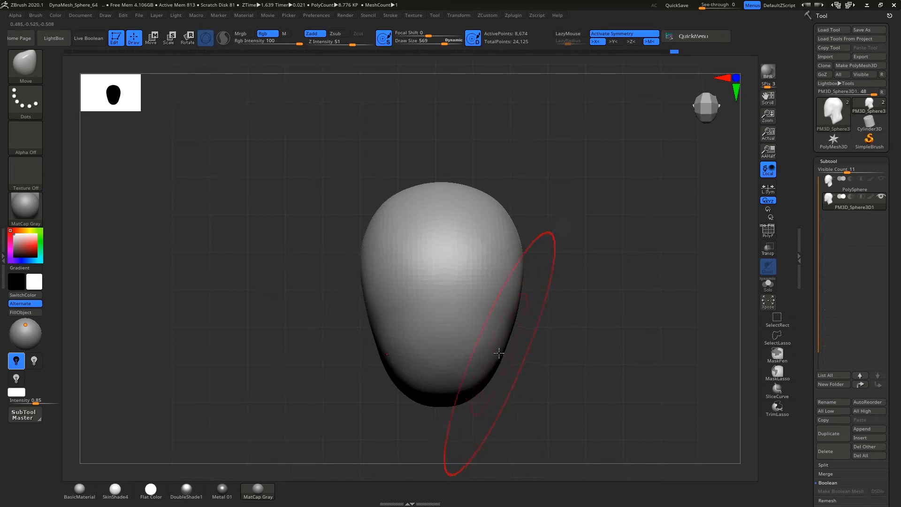
{"action": "right_click_drag", "start_coordinate": [499, 353], "coordinate": [496, 322]}
{"action": "right_click_drag", "start_coordinate": [513, 369], "coordinate": [479, 253], "text": "alt"}
{"action": "right_click_drag", "start_coordinate": [488, 309], "coordinate": [501, 252], "text": "alt"}
{"action": "right_click_drag", "start_coordinate": [501, 328], "coordinate": [449, 277]}
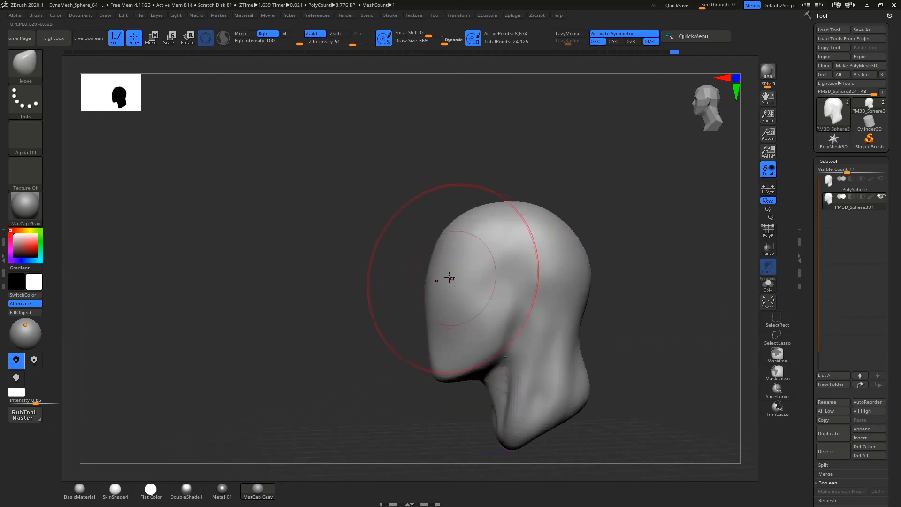
- Refine the forehead curve with the Move brush at draw size 514 and smooth the front of the face
{"action": "key", "text": "s"}
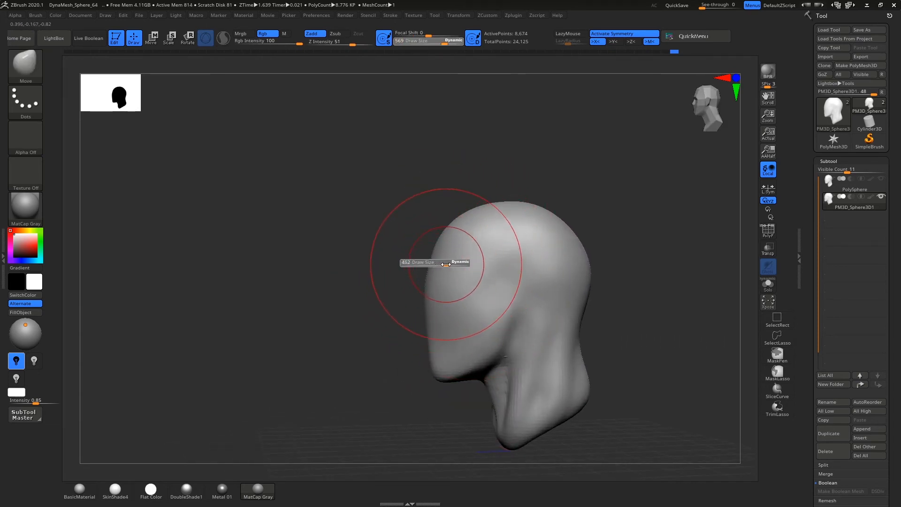
{"action": "left_click_drag", "start_coordinate": [445, 264], "coordinate": [474, 271]}
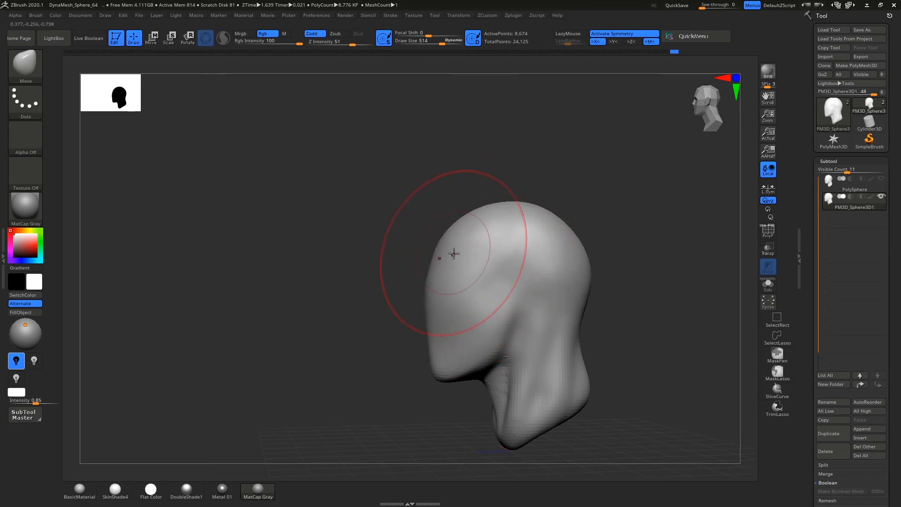
{"action": "key", "text": "shift"}
{"action": "mouse_move", "coordinate": [482, 276]}
{"action": "right_mouse_down"}
{"action": "mouse_move", "coordinate": [557, 272]}
{"action": "mouse_move", "coordinate": [432, 271]}
{"action": "mouse_move", "coordinate": [485, 288]}
{"action": "mouse_move", "coordinate": [521, 286]}
{"action": "mouse_move", "coordinate": [372, 320]}
{"action": "mouse_move", "coordinate": [399, 316]}
{"action": "right_mouse_up"}
{"action": "key", "text": "shift"}
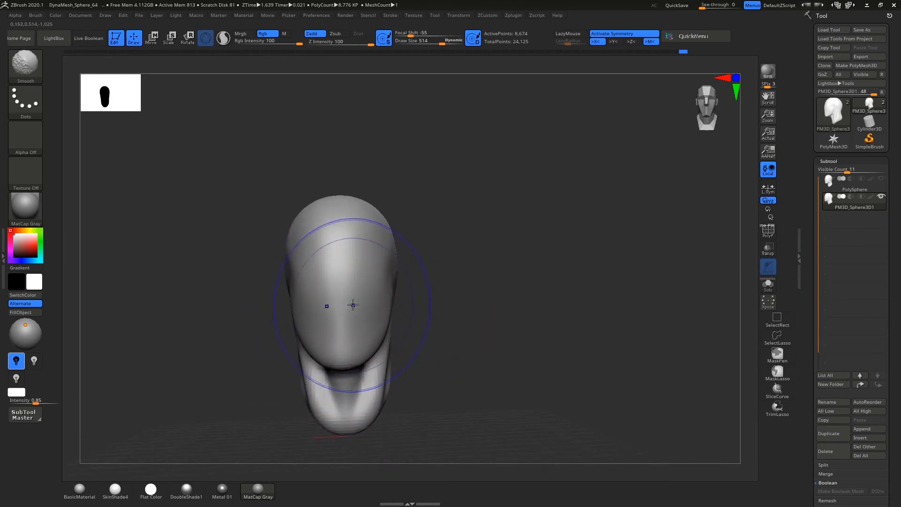
- Flatten the front plane of the face with TrimDynamic at draw size 274 and smooth it
{"action": "left_click_drag", "start_coordinate": [355, 278], "coordinate": [341, 265]}
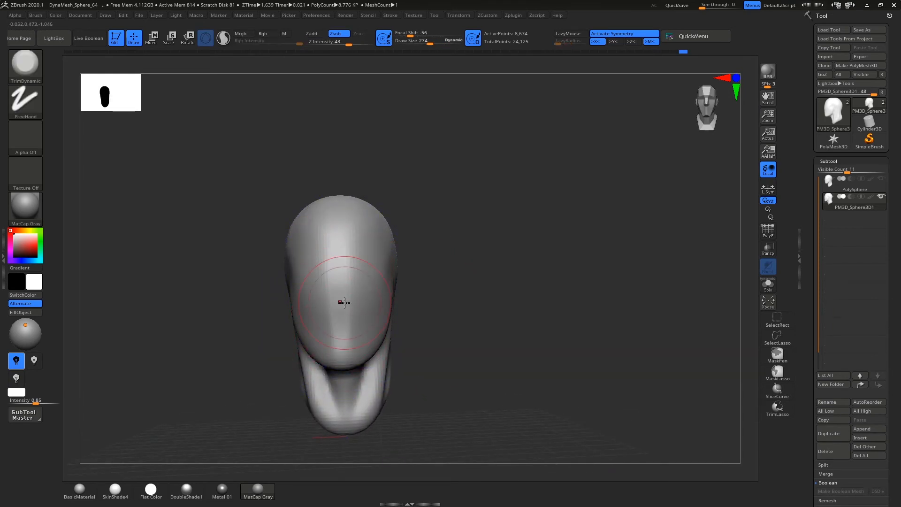
{"action": "key", "text": "shift"}
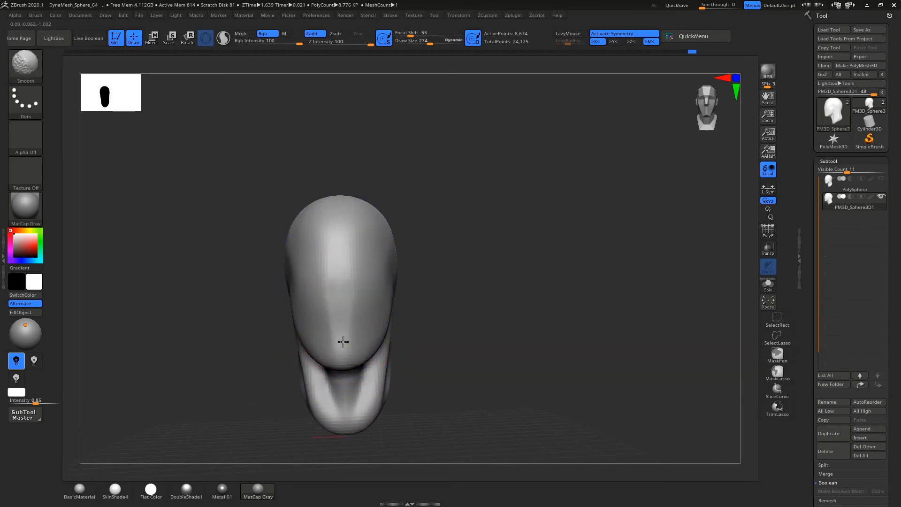
{"action": "mouse_move", "coordinate": [347, 285]}
{"action": "left_mouse_down"}
{"action": "mouse_move", "coordinate": [334, 318]}
{"action": "mouse_move", "coordinate": [346, 276]}
{"action": "left_mouse_up"}
- Adjust the width of the neck below the jaw with the Move brush at draw size 366
{"action": "mouse_move", "coordinate": [380, 312]}
{"action": "right_mouse_down"}
{"action": "mouse_move", "coordinate": [339, 322]}
{"action": "mouse_move", "coordinate": [387, 288]}
{"action": "mouse_move", "coordinate": [380, 272]}
{"action": "mouse_move", "coordinate": [375, 299]}
{"action": "mouse_move", "coordinate": [430, 277]}
{"action": "mouse_move", "coordinate": [488, 272]}
{"action": "mouse_move", "coordinate": [465, 279]}
{"action": "mouse_move", "coordinate": [469, 286]}
{"action": "mouse_move", "coordinate": [429, 288]}
{"action": "mouse_move", "coordinate": [428, 312]}
{"action": "mouse_move", "coordinate": [451, 300]}
{"action": "right_mouse_up"}
{"action": "key", "text": "b"}
{"action": "key", "text": "m"}
{"action": "key", "text": "v"}
{"action": "key", "text": "s"}
{"action": "left_click_drag", "start_coordinate": [438, 318], "coordinate": [433, 326]}
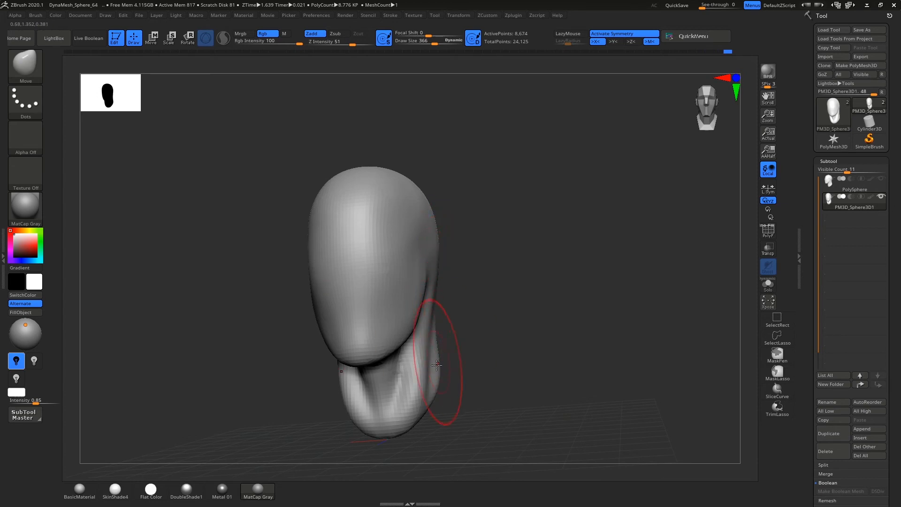
{"action": "left_click_drag", "start_coordinate": [436, 365], "coordinate": [423, 370]}
- Adjust the sides of the head and cheeks with the Move brush at draw sizes 375 and 236
{"action": "right_click_drag", "start_coordinate": [399, 293], "coordinate": [408, 303]}
{"action": "key", "text": "s"}
{"action": "left_click_drag", "start_coordinate": [409, 304], "coordinate": [406, 285]}
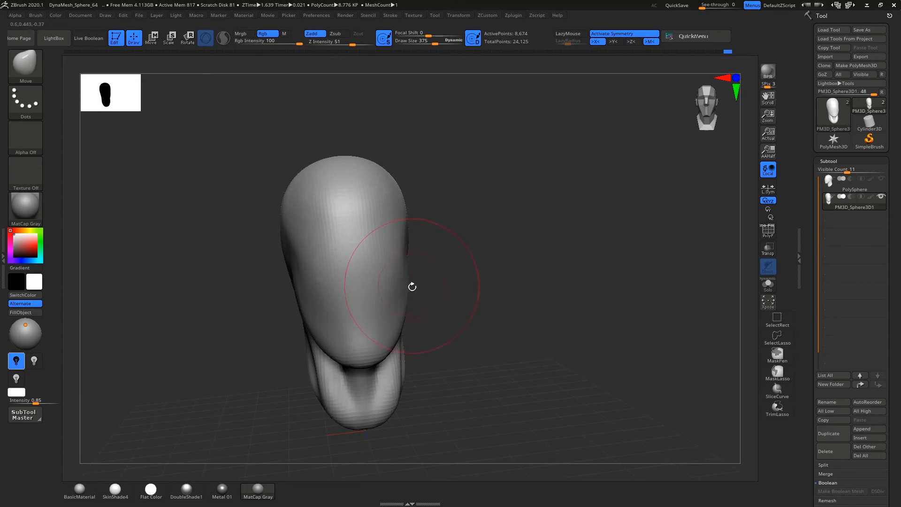
{"action": "right_click_drag", "start_coordinate": [412, 286], "coordinate": [383, 290]}
{"action": "left_click_drag", "start_coordinate": [426, 272], "coordinate": [420, 262]}
{"action": "right_click_drag", "start_coordinate": [397, 250], "coordinate": [423, 253]}
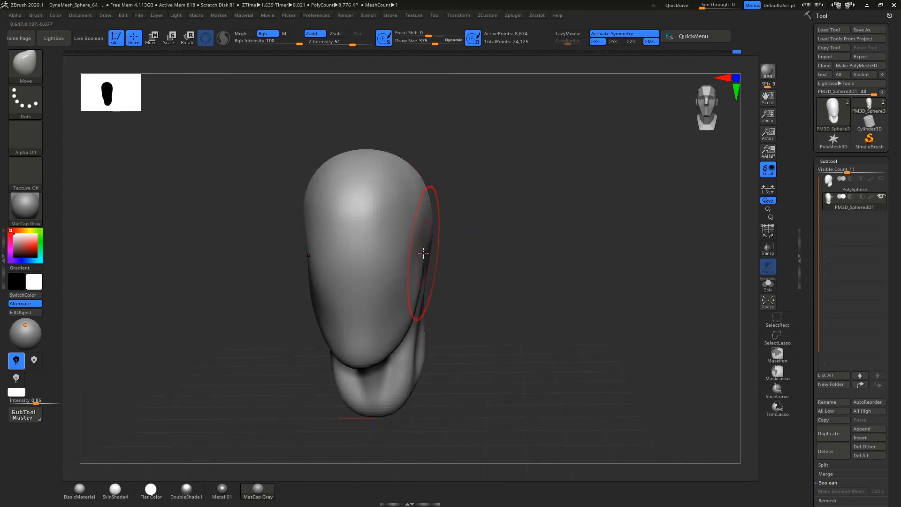
{"action": "key", "text": "s"}
{"action": "left_click_drag", "start_coordinate": [431, 262], "coordinate": [421, 263]}
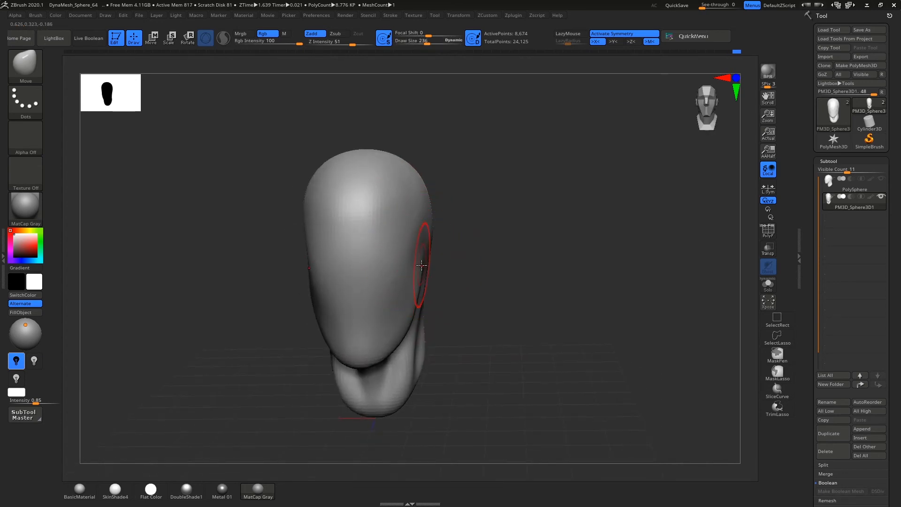
- Smooth the temple and cheek, refine the brow area with the Standard brush at draw size 251, and blend it into the face
{"action": "right_click_drag", "start_coordinate": [422, 270], "coordinate": [413, 270]}
{"action": "left_click_drag", "start_coordinate": [400, 238], "coordinate": [394, 234], "text": "shift"}
{"action": "key", "text": "shift"}
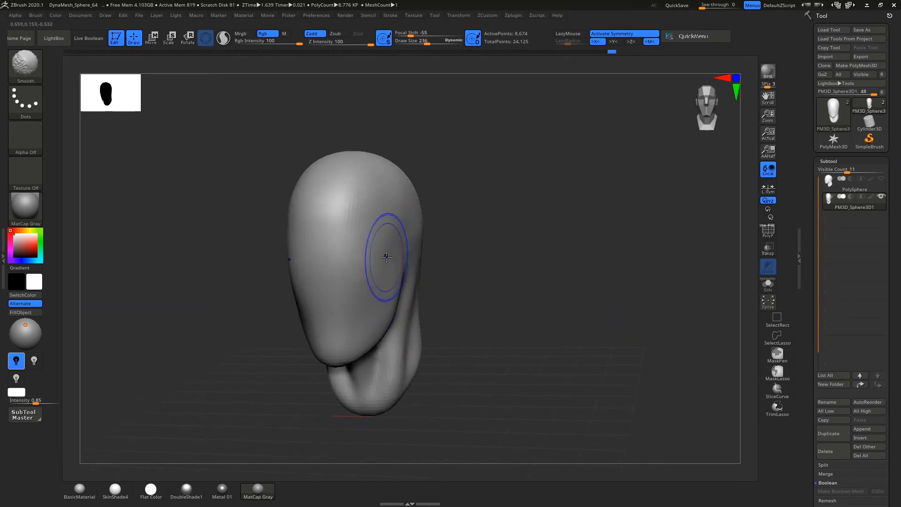
{"action": "right_click_drag", "start_coordinate": [382, 181], "coordinate": [376, 209]}
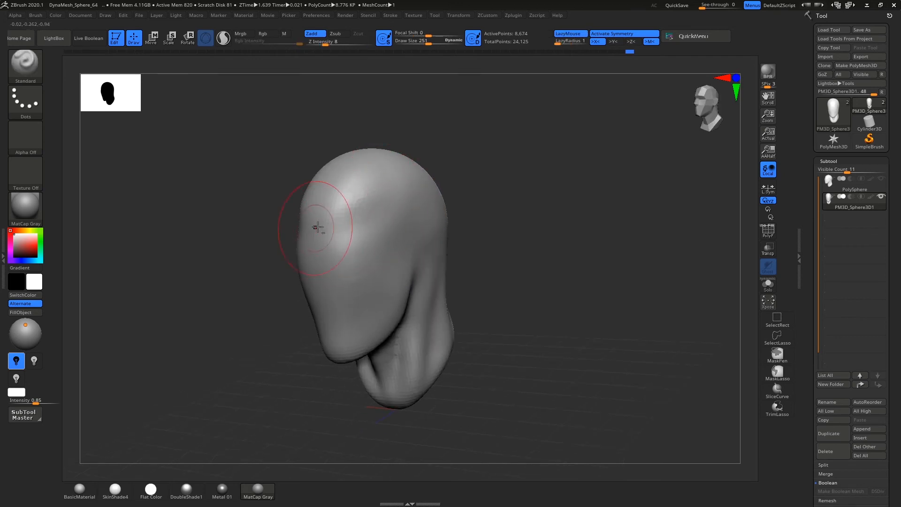
{"action": "key", "text": "shift"}
{"action": "left_click_drag", "start_coordinate": [353, 202], "coordinate": [380, 303], "text": "shift"}
- Refine the back of the head and the nape in profile with the Move brush at draw size 412
{"action": "mouse_move", "coordinate": [380, 291]}
{"action": "right_mouse_down"}
{"action": "mouse_move", "coordinate": [403, 261]}
{"action": "mouse_move", "coordinate": [376, 282]}
{"action": "right_mouse_up"}
{"action": "mouse_move", "coordinate": [376, 282]}
{"action": "right_mouse_down", "text": "alt"}
{"action": "mouse_move", "coordinate": [424, 258]}
{"action": "mouse_move", "coordinate": [422, 226]}
{"action": "mouse_move", "coordinate": [417, 254]}
{"action": "mouse_move", "coordinate": [442, 297]}
{"action": "mouse_move", "coordinate": [372, 312]}
{"action": "mouse_move", "coordinate": [420, 302]}
{"action": "mouse_move", "coordinate": [420, 284]}
{"action": "mouse_move", "coordinate": [413, 300]}
{"action": "mouse_move", "coordinate": [469, 264]}
{"action": "mouse_move", "coordinate": [416, 306]}
{"action": "mouse_move", "coordinate": [436, 269]}
{"action": "mouse_move", "coordinate": [450, 272]}
{"action": "right_mouse_up", "text": "alt"}
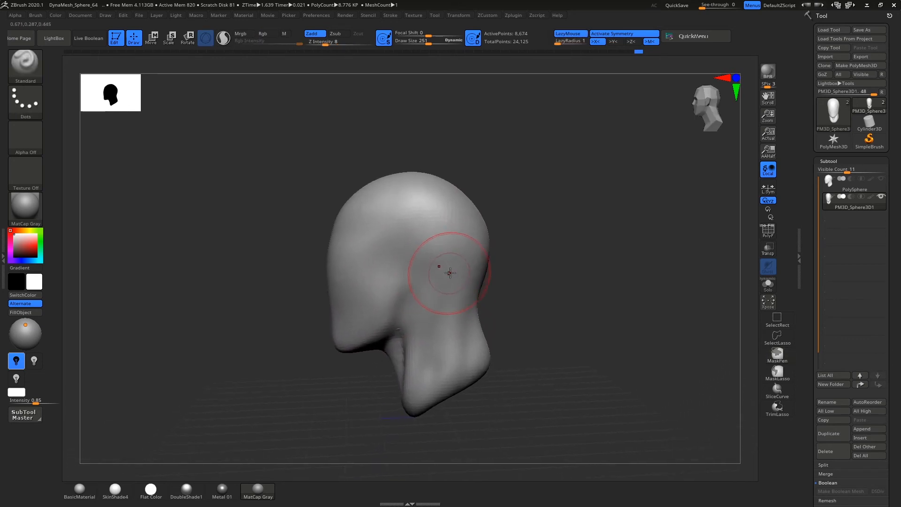
{"action": "key", "text": "s"}
{"action": "left_click_drag", "start_coordinate": [451, 252], "coordinate": [467, 243]}
{"action": "key", "text": "b"}
{"action": "key", "text": "m"}
{"action": "key", "text": "v"}
{"action": "key", "text": "s"}
{"action": "mouse_move", "coordinate": [466, 229]}
{"action": "right_mouse_down"}
{"action": "mouse_move", "coordinate": [477, 216]}
{"action": "mouse_move", "coordinate": [460, 295]}
{"action": "mouse_move", "coordinate": [454, 222]}
{"action": "right_mouse_up"}
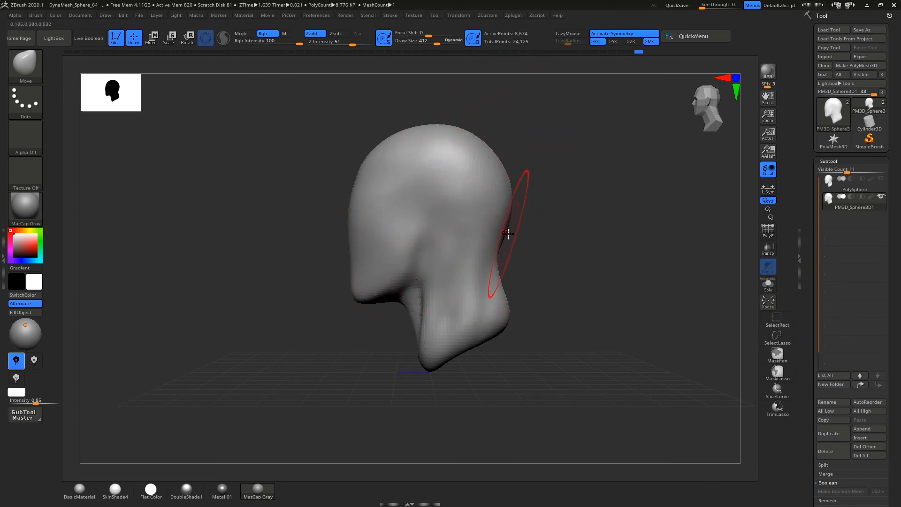
{"action": "right_click_drag", "start_coordinate": [441, 269], "coordinate": [497, 257]}
- Adjust the face profile, chin and side of the head with the Move brush at draw size 348
{"action": "mouse_move", "coordinate": [409, 229]}
{"action": "right_mouse_down", "text": "alt"}
{"action": "mouse_move", "coordinate": [457, 287]}
{"action": "mouse_move", "coordinate": [474, 281]}
{"action": "mouse_move", "coordinate": [436, 263]}
{"action": "mouse_move", "coordinate": [523, 260]}
{"action": "mouse_move", "coordinate": [438, 269]}
{"action": "right_mouse_up", "text": "alt"}
{"action": "key", "text": "s"}
{"action": "left_click_drag", "start_coordinate": [469, 256], "coordinate": [461, 254]}
{"action": "key", "text": "s"}
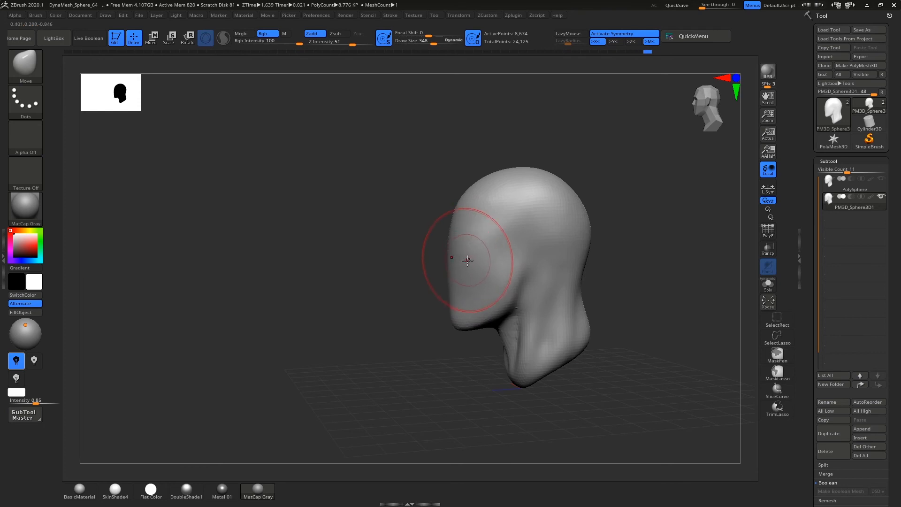
{"action": "right_click_drag", "start_coordinate": [468, 260], "coordinate": [461, 315]}
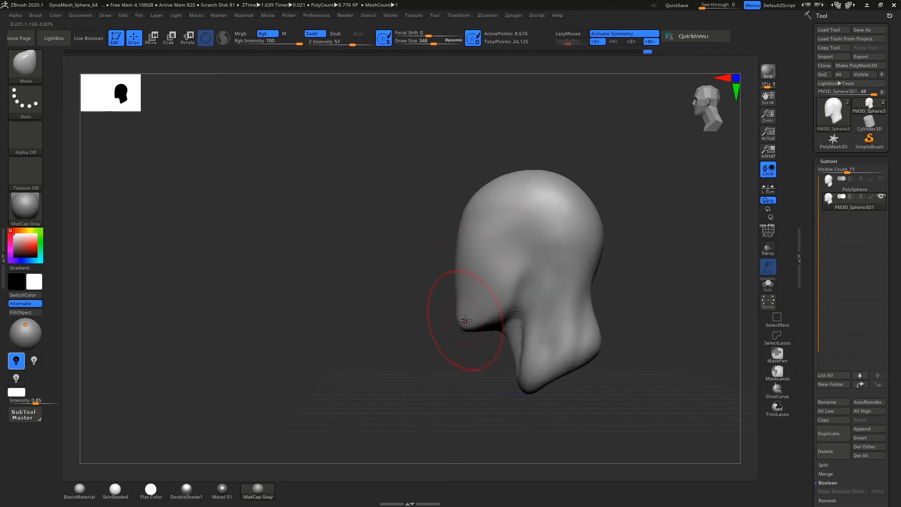
{"action": "mouse_move", "coordinate": [478, 287]}
{"action": "right_mouse_down"}
{"action": "mouse_move", "coordinate": [537, 276]}
{"action": "mouse_move", "coordinate": [468, 252]}
{"action": "right_mouse_up"}
{"action": "mouse_move", "coordinate": [471, 308]}
{"action": "right_mouse_down"}
{"action": "mouse_move", "coordinate": [457, 284]}
{"action": "mouse_move", "coordinate": [464, 281]}
{"action": "right_mouse_up"}
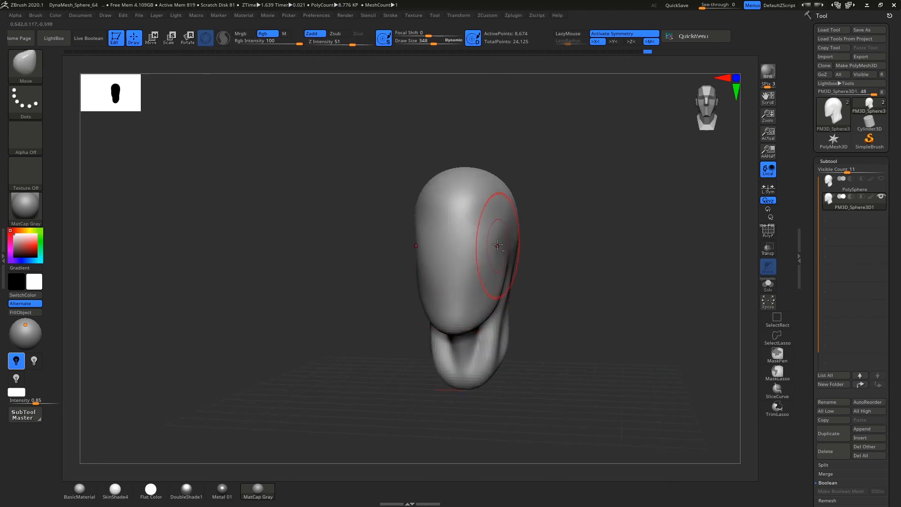
{"action": "mouse_move", "coordinate": [497, 245]}
{"action": "right_mouse_down", "text": "ctrl"}
{"action": "mouse_move", "coordinate": [502, 265]}
{"action": "mouse_move", "coordinate": [484, 248]}
{"action": "mouse_move", "coordinate": [445, 262]}
{"action": "mouse_move", "coordinate": [474, 273]}
{"action": "right_mouse_up", "text": "ctrl"}
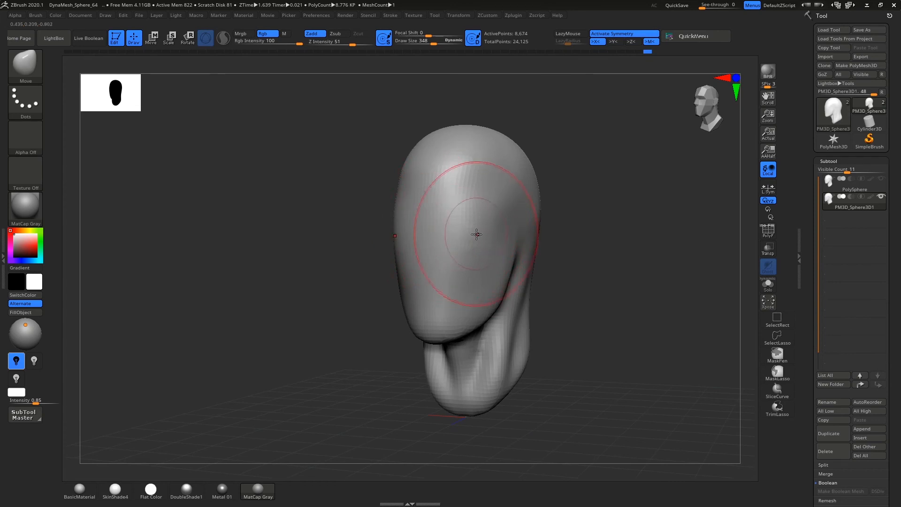
{"action": "mouse_move", "coordinate": [476, 233]}
{"action": "right_mouse_down"}
{"action": "mouse_move", "coordinate": [463, 255]}
{"action": "mouse_move", "coordinate": [465, 205]}
{"action": "right_mouse_up"}
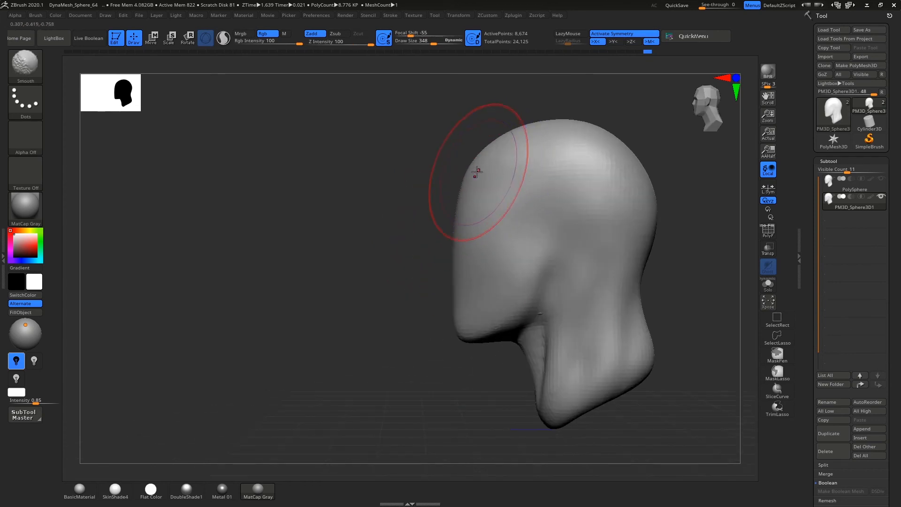
- Refine the forehead and the side of the skull with the Move brush at draw size 394
{"action": "key", "text": "s"}
{"action": "left_click_drag", "start_coordinate": [470, 172], "coordinate": [474, 172]}
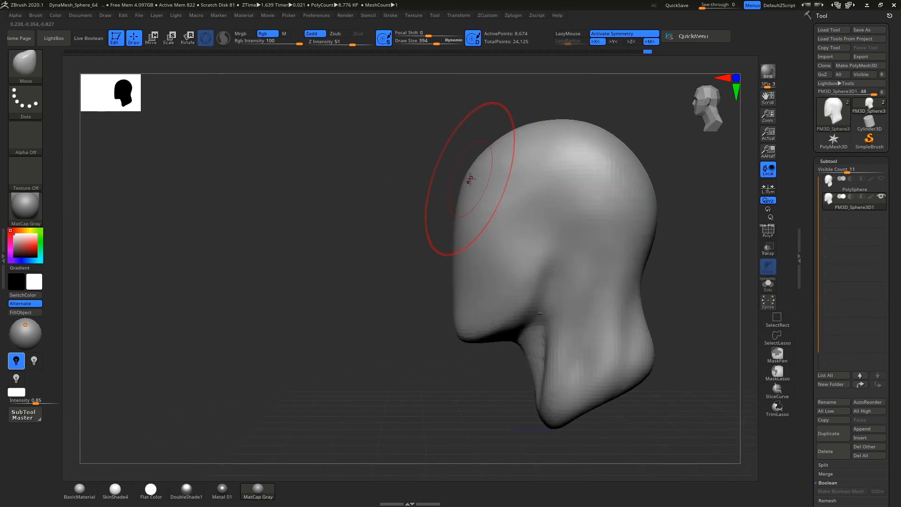
{"action": "right_click_drag", "start_coordinate": [486, 192], "coordinate": [519, 231]}
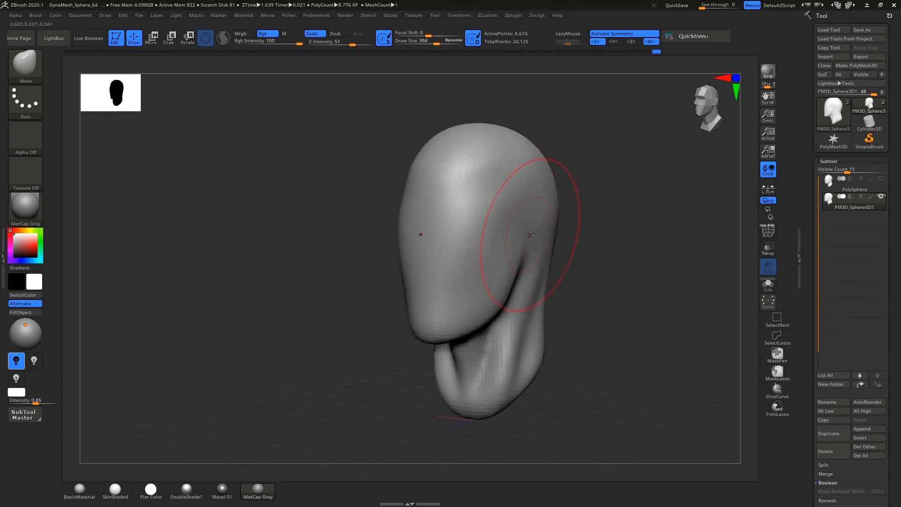
{"action": "mouse_move", "coordinate": [480, 301]}
{"action": "right_mouse_down"}
{"action": "mouse_move", "coordinate": [517, 286]}
{"action": "mouse_move", "coordinate": [472, 296]}
{"action": "right_mouse_up"}
{"action": "mouse_move", "coordinate": [524, 317]}
{"action": "right_mouse_down", "text": "alt"}
{"action": "mouse_move", "coordinate": [469, 302]}
{"action": "mouse_move", "coordinate": [500, 280]}
{"action": "right_mouse_up", "text": "alt"}
{"action": "right_click_drag", "start_coordinate": [480, 310], "coordinate": [618, 225]}
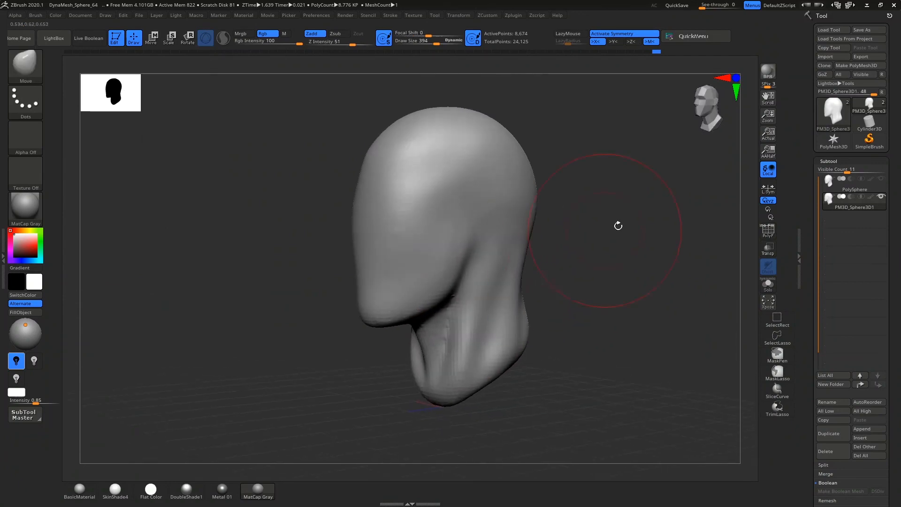
- Turn on the visibility of the PolySphere subtool and isolate the head subtool with Solo
{"action": "left_click", "coordinate": [881, 179]}
{"action": "key", "text": "ctrl+shift+s"}
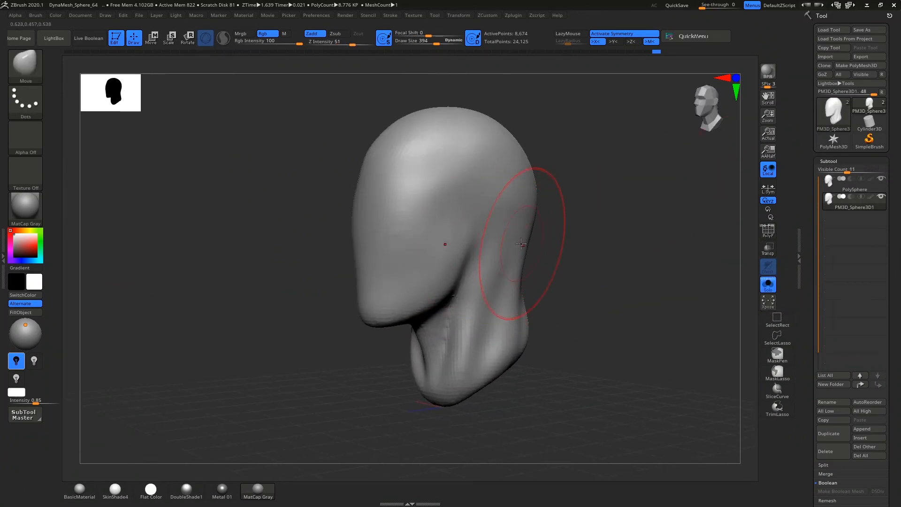
- Compare the PolySphere and PM3D_Sphere3D1 subtools, leave PM3D_Sphere3D1 active and set the Move brush's draw size to 580
{"action": "left_click", "coordinate": [521, 244], "text": "alt"}
{"action": "right_click_drag", "start_coordinate": [542, 264], "coordinate": [564, 251]}
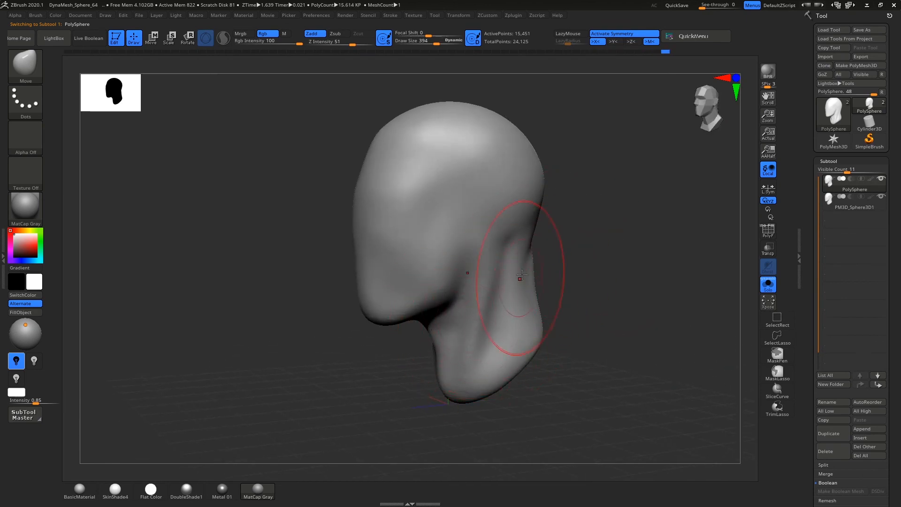
{"action": "mouse_move", "coordinate": [532, 311]}
{"action": "right_mouse_down"}
{"action": "mouse_move", "coordinate": [507, 287]}
{"action": "mouse_move", "coordinate": [485, 308]}
{"action": "mouse_move", "coordinate": [513, 302]}
{"action": "right_mouse_up"}
{"action": "left_click", "coordinate": [501, 312], "text": "alt"}
{"action": "key", "text": "s"}
{"action": "left_click_drag", "start_coordinate": [518, 305], "coordinate": [532, 304]}
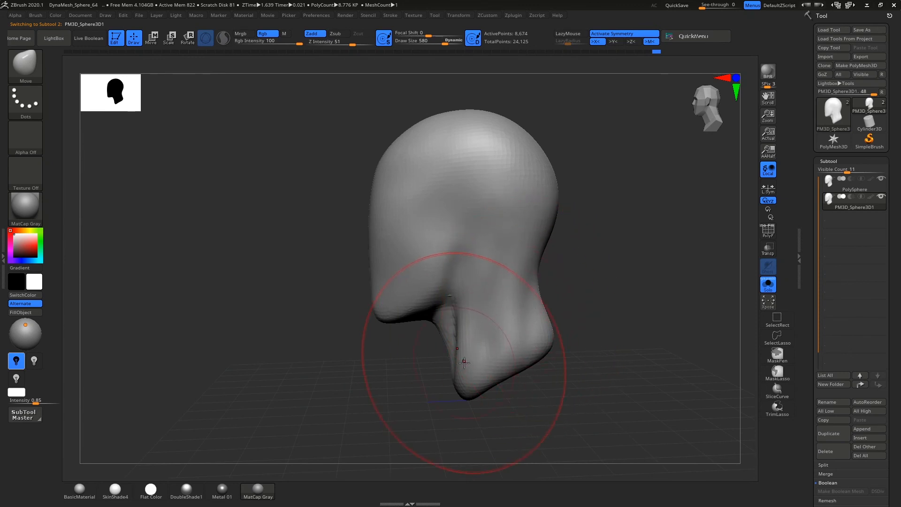
- Try to reshape the neck of PM3D_Sphere3D1 with the Move brush at draw size 580, and undo the stroke
{"action": "left_click_drag", "start_coordinate": [464, 362], "coordinate": [470, 359]}
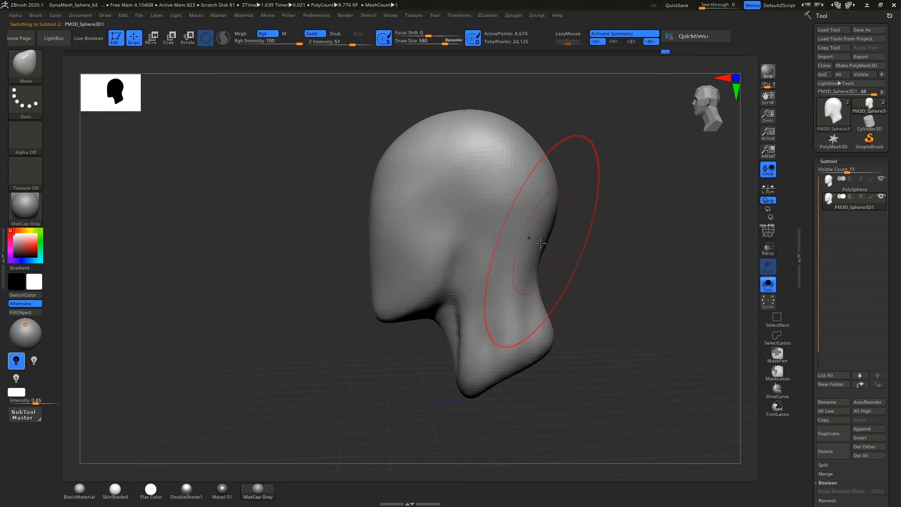
{"action": "key", "text": "ctrl"}
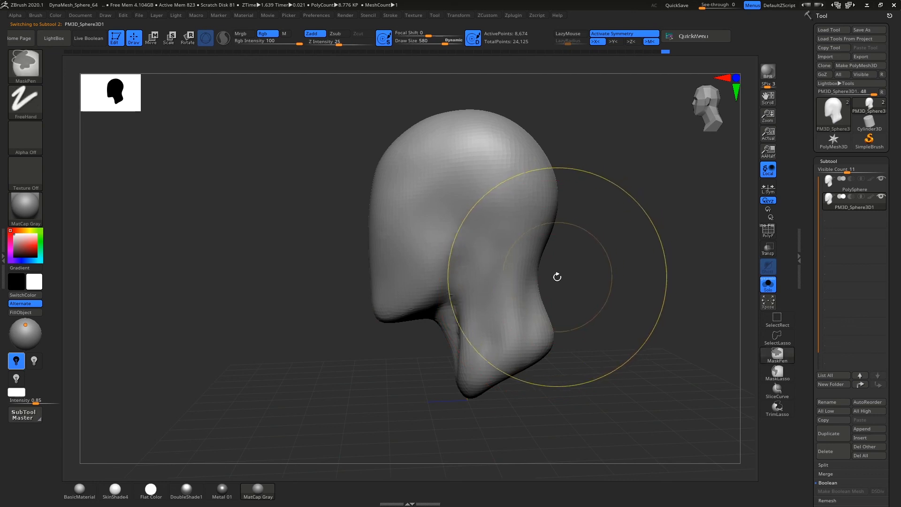
{"action": "key", "text": "ctrl"}
{"action": "key", "text": "ctrl+z"}
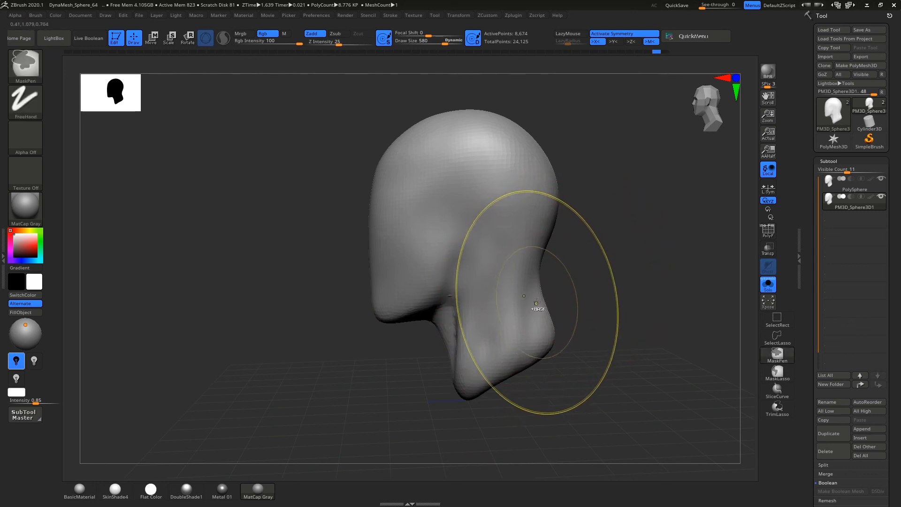
- Compare the head, jaw and neck shapes of the PolySphere and PM3D_Sphere3D1 subtools in profile and three-quarter views
{"action": "left_click", "coordinate": [532, 296], "text": "alt"}
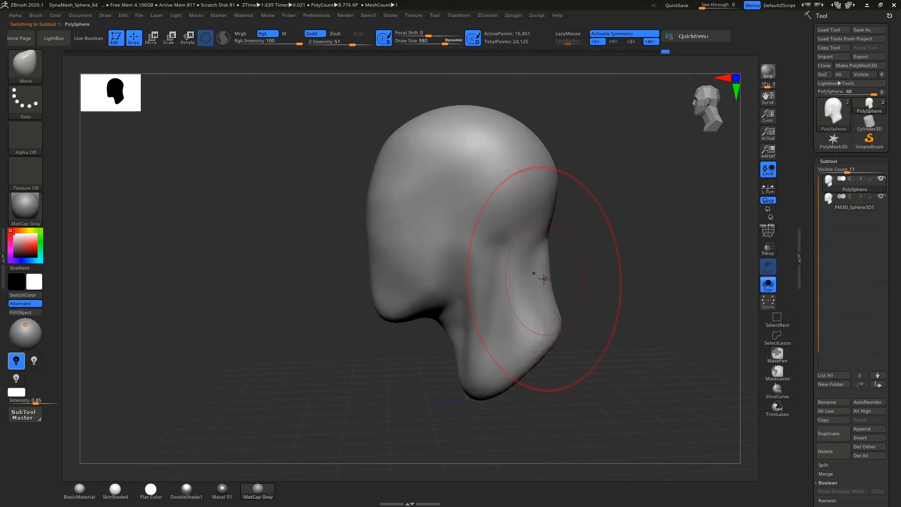
{"action": "left_click", "coordinate": [496, 317], "text": "alt"}
{"action": "key", "text": "Up"}
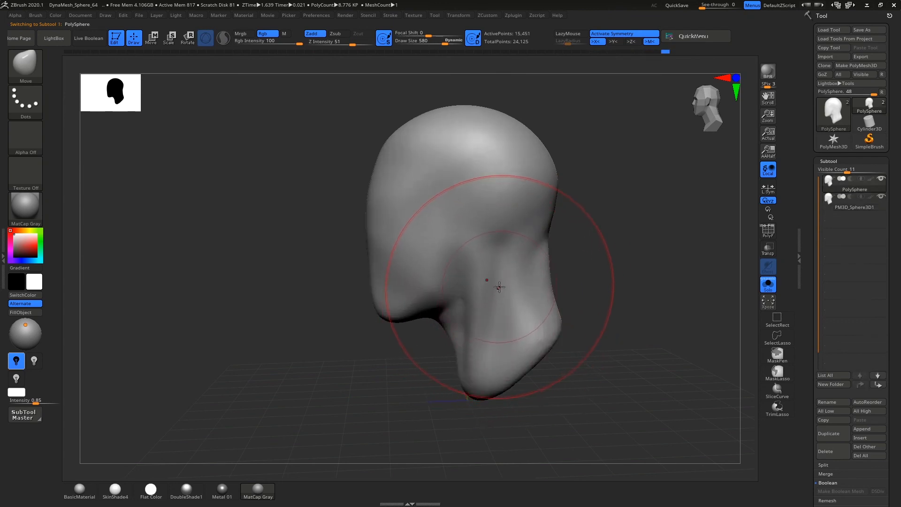
{"action": "key", "text": "Down"}
{"action": "key", "text": "Up"}
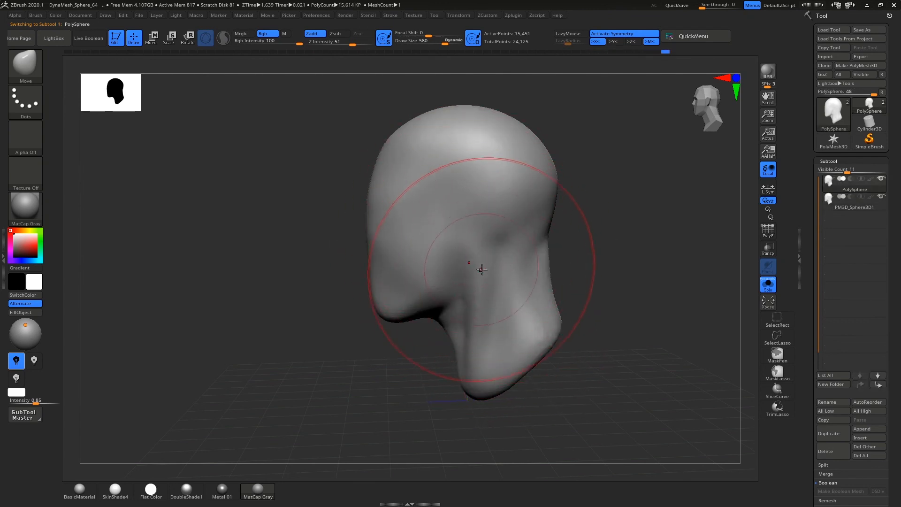
{"action": "key", "text": "Down"}
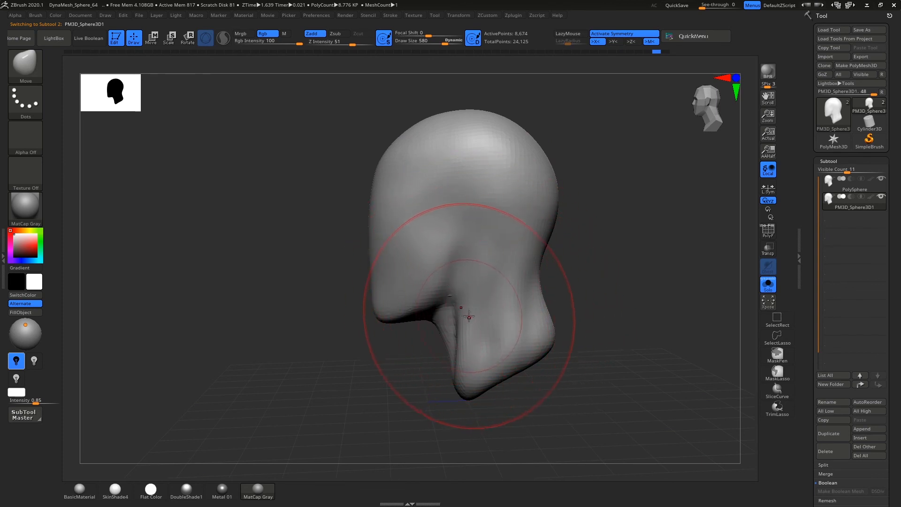
{"action": "key", "text": "Up"}
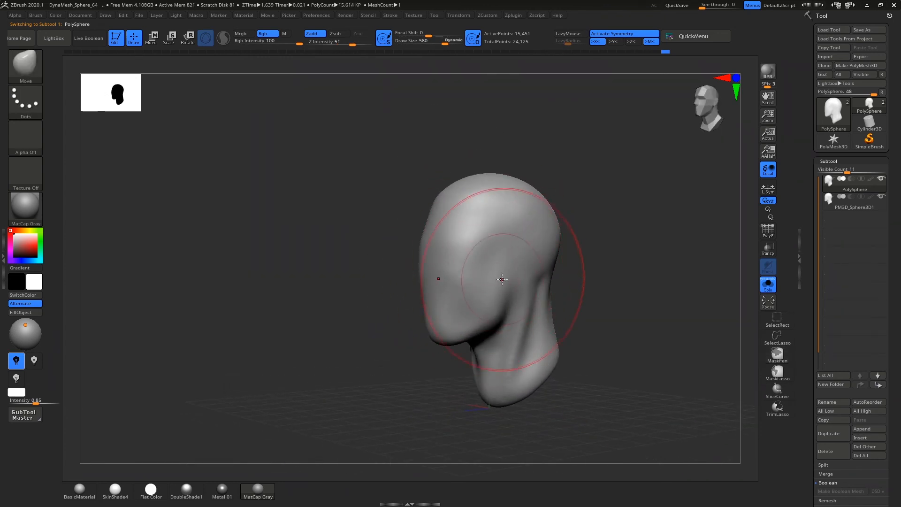
{"action": "right_click_drag", "start_coordinate": [502, 279], "coordinate": [480, 274]}
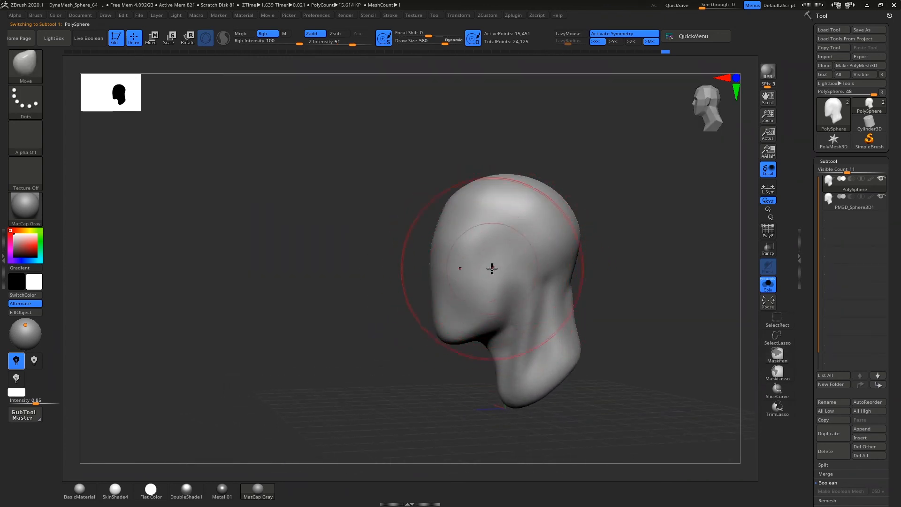
{"action": "key", "text": "Down"}
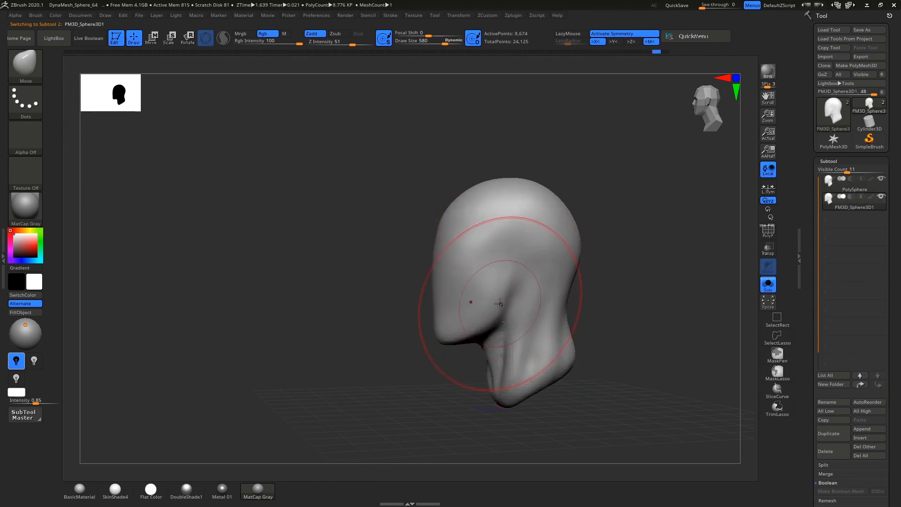
{"action": "key", "text": "Up"}
{"action": "key", "text": "Down"}
{"action": "right_click_drag", "start_coordinate": [525, 337], "coordinate": [508, 328]}
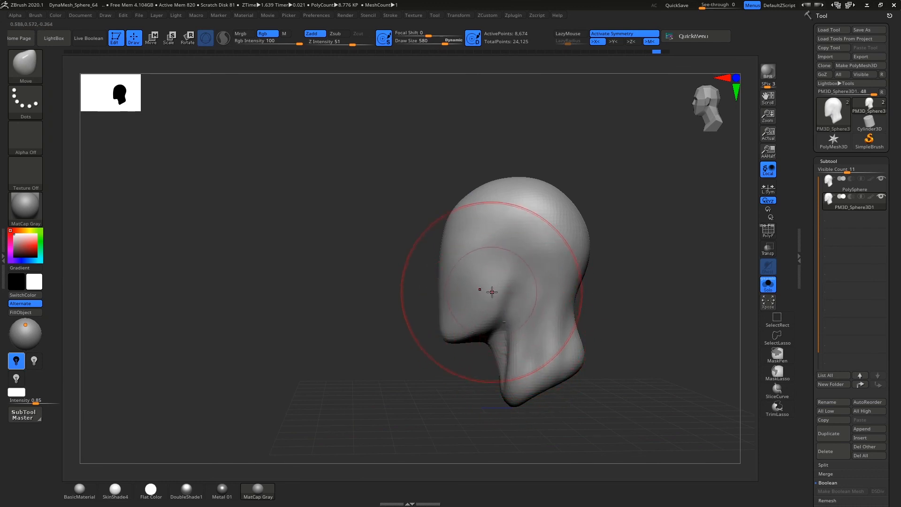
{"action": "mouse_move", "coordinate": [463, 298]}
{"action": "right_mouse_down"}
{"action": "mouse_move", "coordinate": [525, 302]}
{"action": "mouse_move", "coordinate": [489, 284]}
{"action": "mouse_move", "coordinate": [493, 296]}
{"action": "mouse_move", "coordinate": [523, 293]}
{"action": "mouse_move", "coordinate": [527, 304]}
{"action": "mouse_move", "coordinate": [477, 268]}
{"action": "right_mouse_up"}
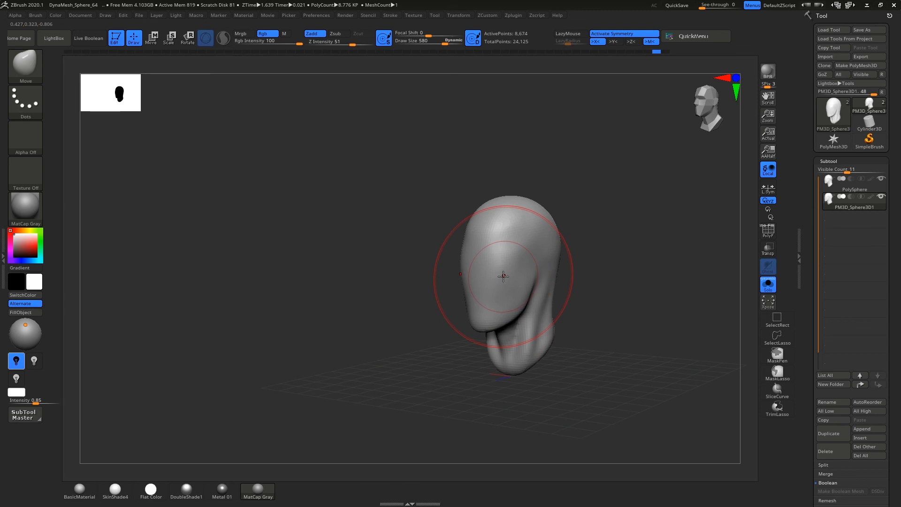
{"action": "right_click_drag", "start_coordinate": [477, 306], "coordinate": [483, 268], "text": "alt"}
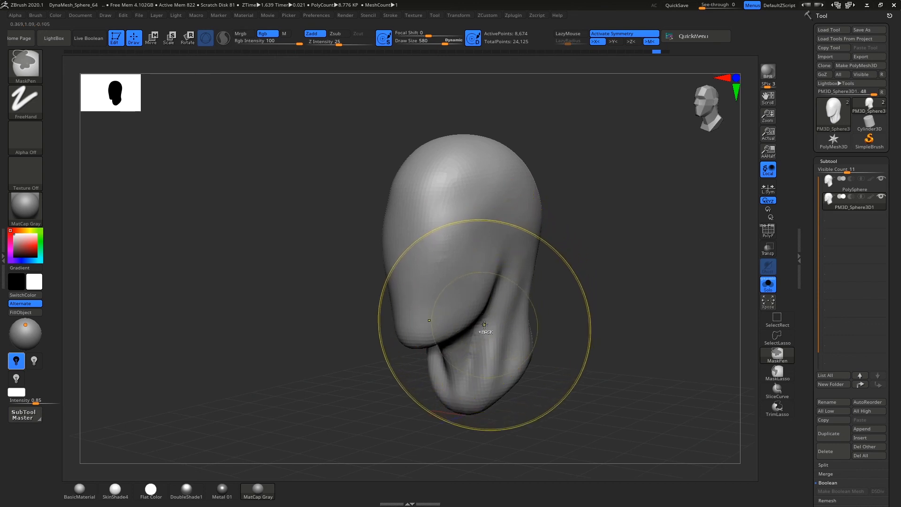
{"action": "mouse_move", "coordinate": [495, 322]}
{"action": "right_mouse_down", "text": "ctrl"}
{"action": "mouse_move", "coordinate": [488, 290]}
{"action": "mouse_move", "coordinate": [483, 316]}
{"action": "mouse_move", "coordinate": [473, 320]}
{"action": "right_mouse_up", "text": "ctrl"}
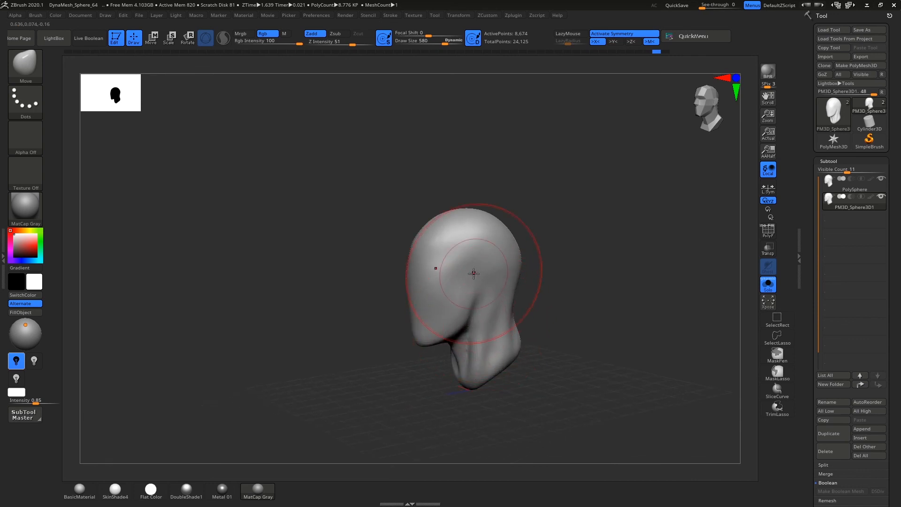